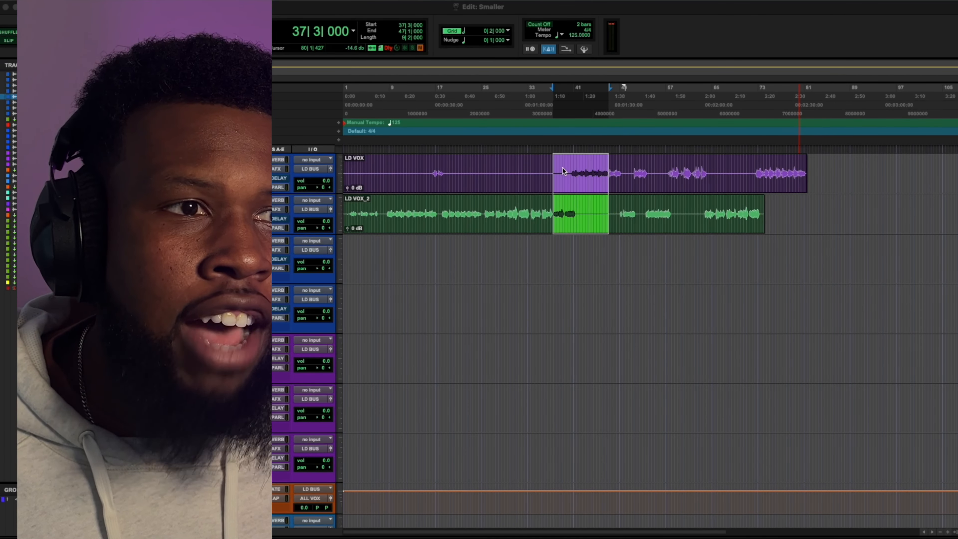
# Step: Play back the selected lead vocal section on LD VOX and LD VOX 2 from bar 37, beat 3, checking the beat tracks above
pyautogui.click(637, 14)
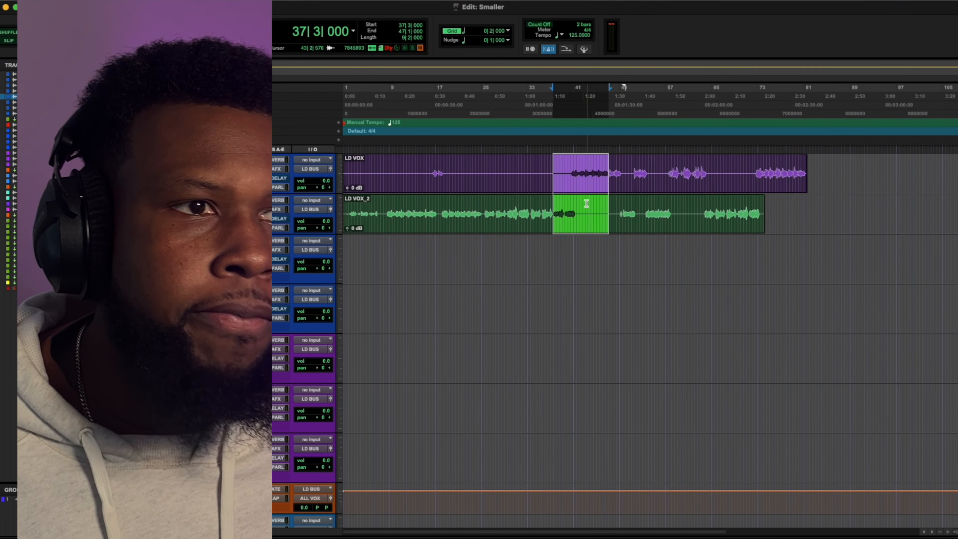
pyautogui.press('space')
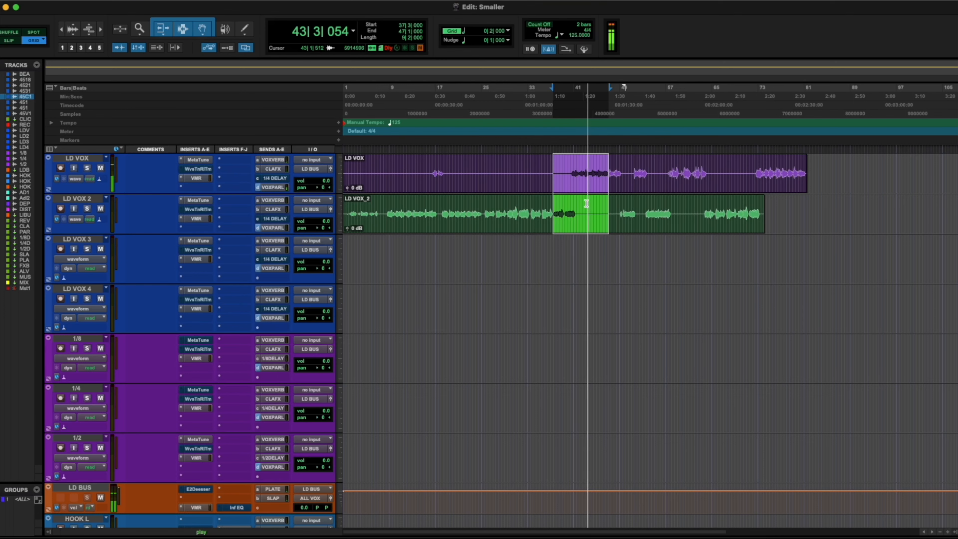
pyautogui.scroll(1, 670, 214)
pyautogui.scroll(1, 706, 230)
pyautogui.scroll(3, 706, 230)
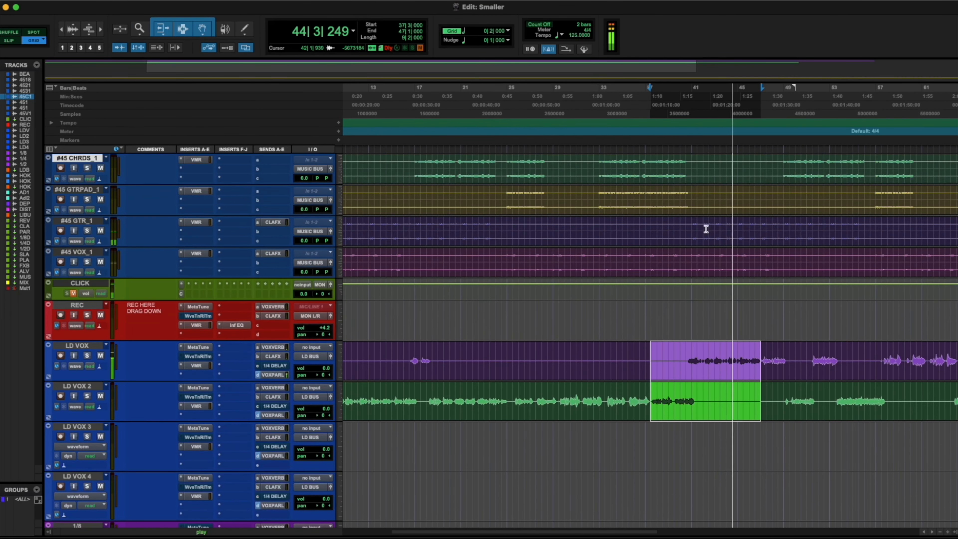
pyautogui.press('space')
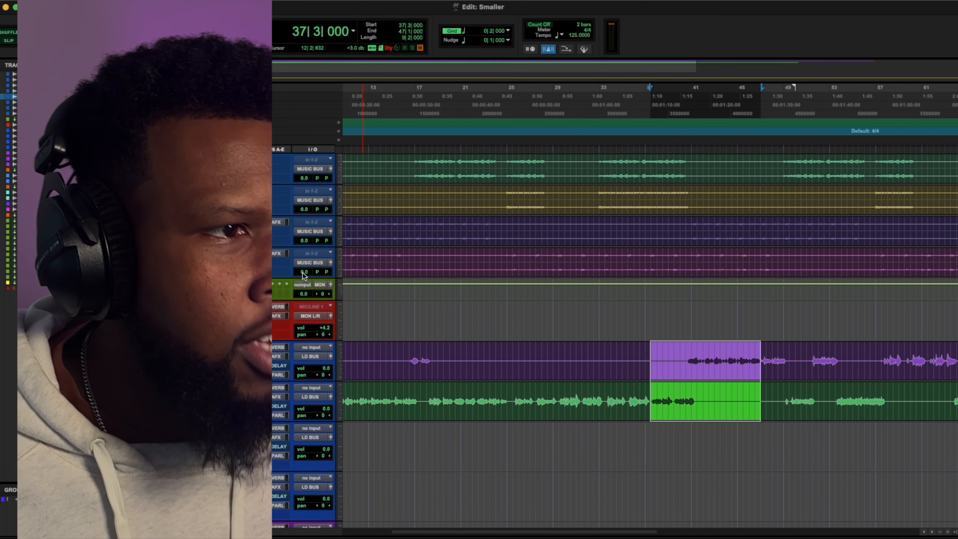
# Step: Lower the clip gain of the whole #45 VOX_1 clip to -3.8 dB
pyautogui.click(429, 275)
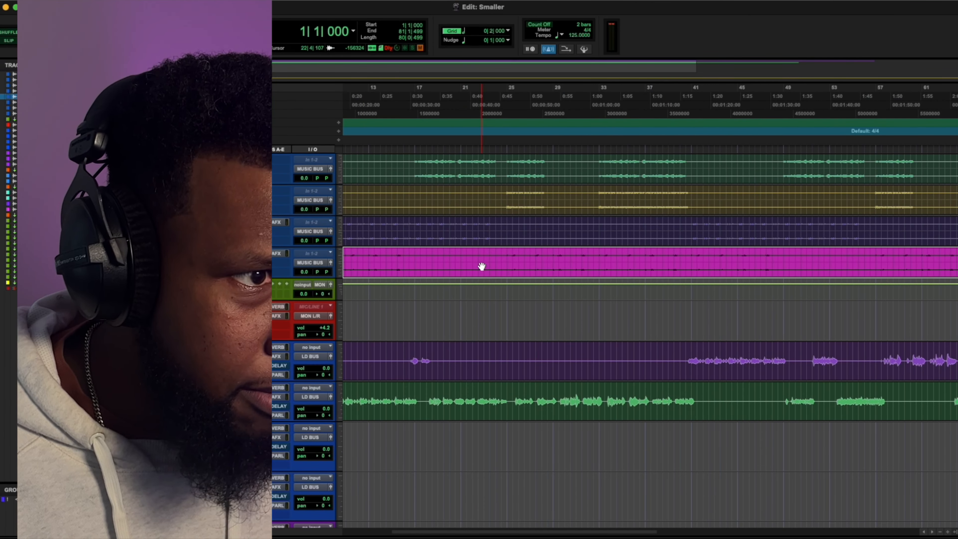
pyautogui.hscroll(-5, 482, 267)
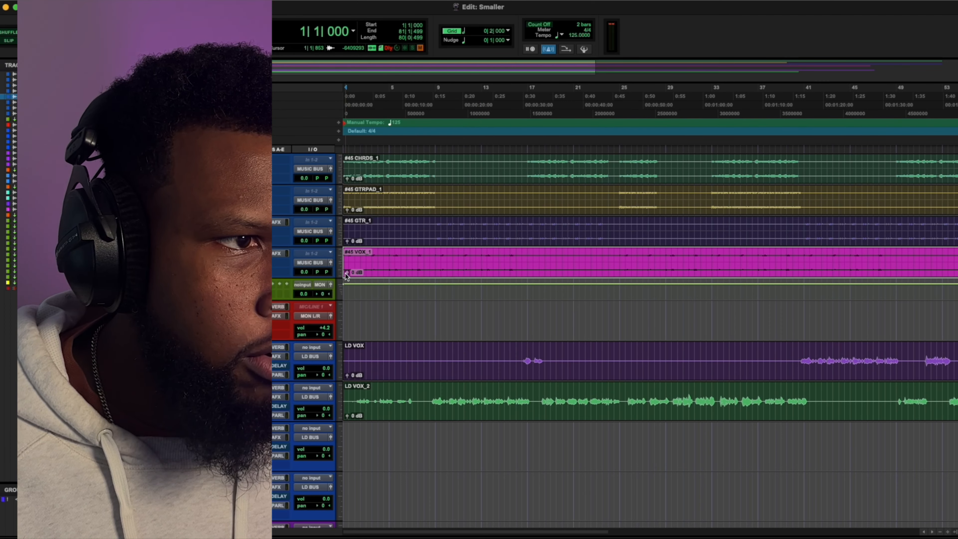
pyautogui.moveTo(347, 277); pyautogui.dragTo(348, 276)
# Step: Audition the mix from bar 40 on the LD VOX track and review the instrumental tracks during playback
pyautogui.click(795, 354)
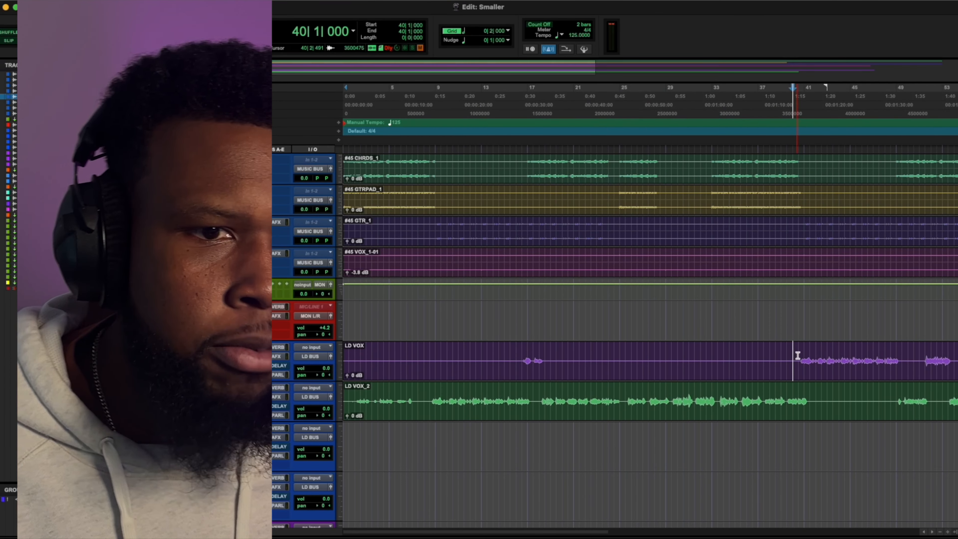
pyautogui.press('space')
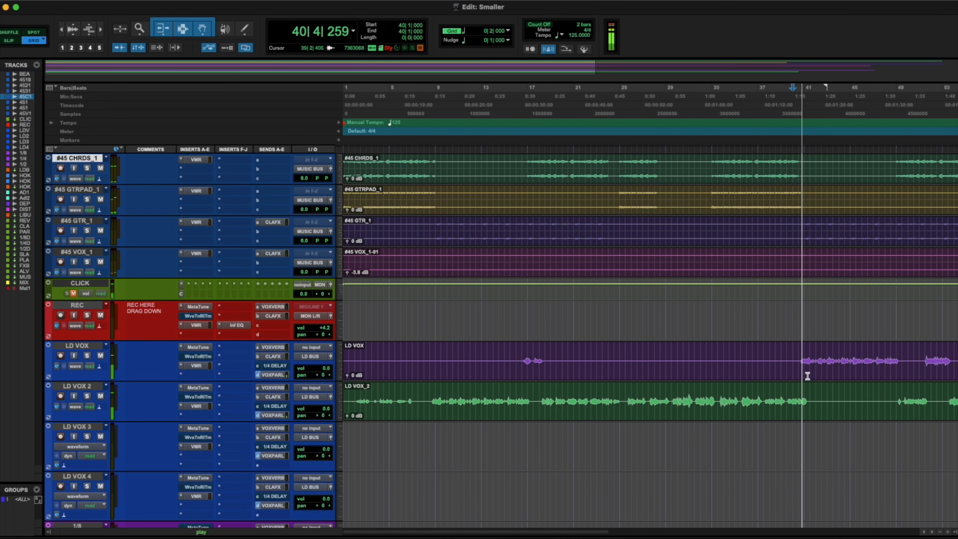
pyautogui.hscroll(5, 760, 364)
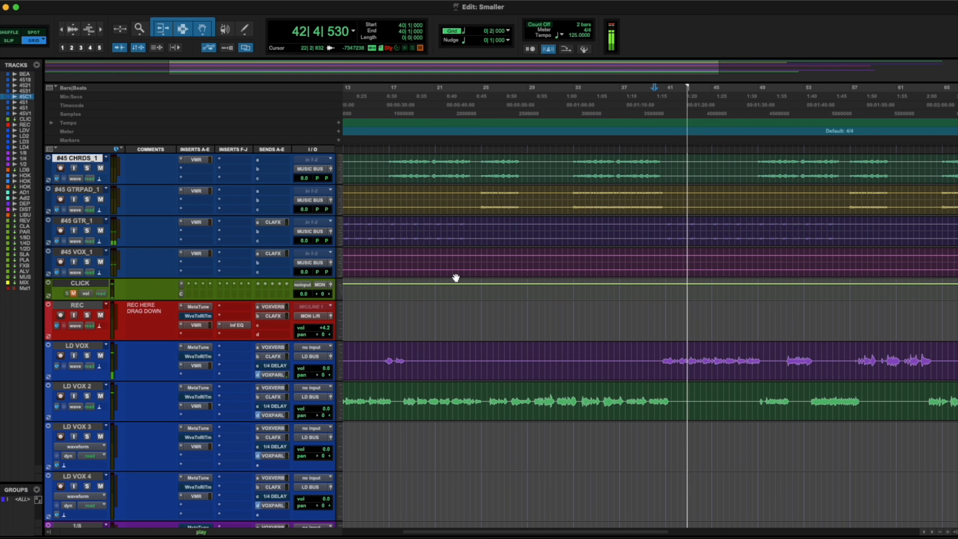
pyautogui.scroll(3, 488, 246)
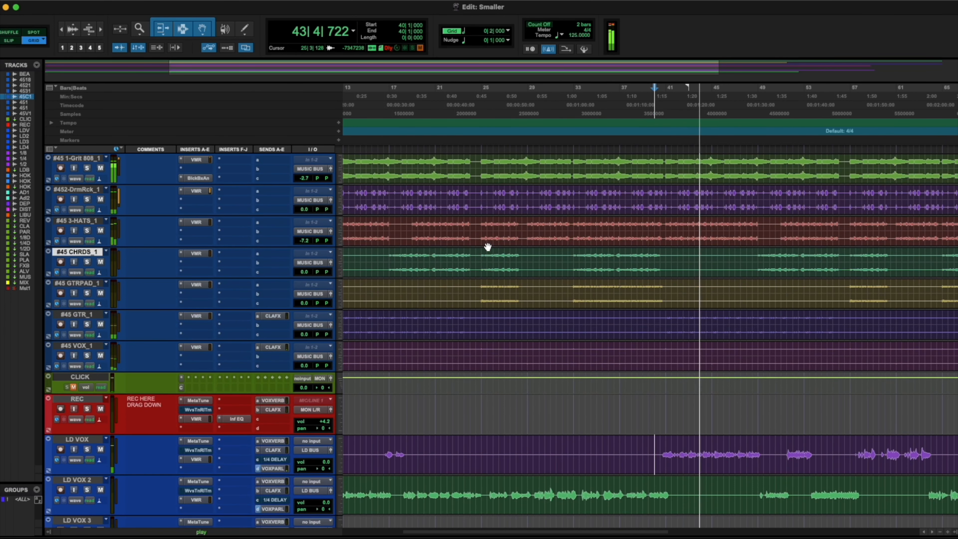
pyautogui.hscroll(-5, 443, 340)
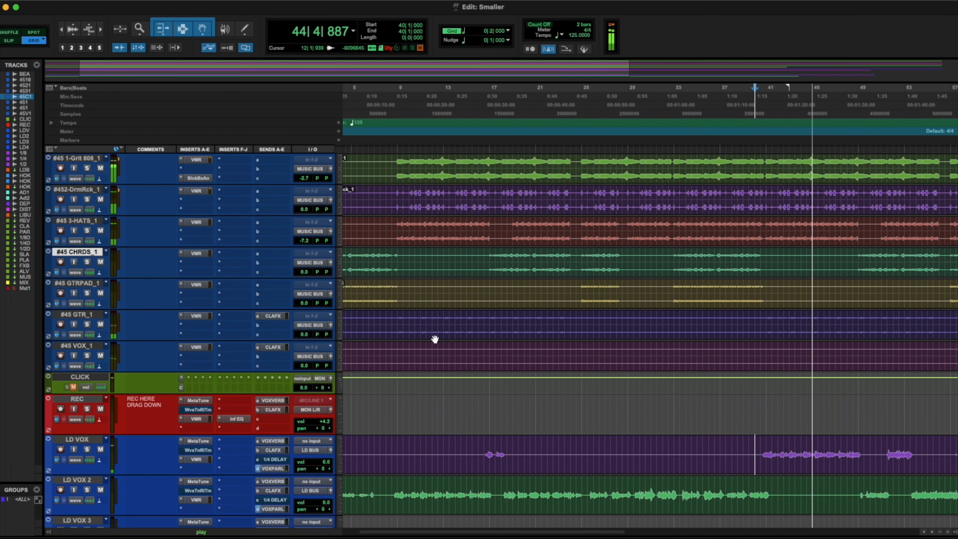
pyautogui.press('space')
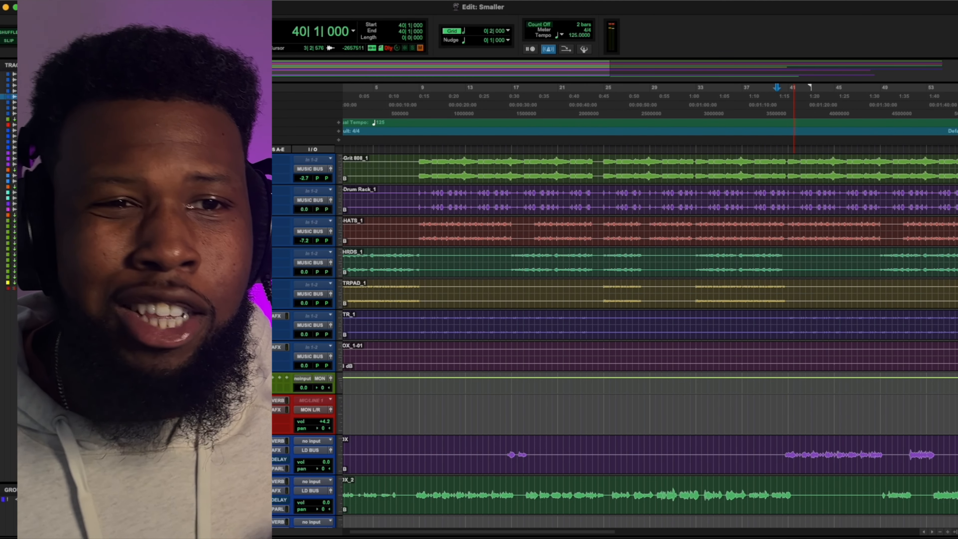
# Step: Raise the clip gain of the #45 GTR_1 clip to +2.6 dB
pyautogui.hscroll(-2, 348, 325)
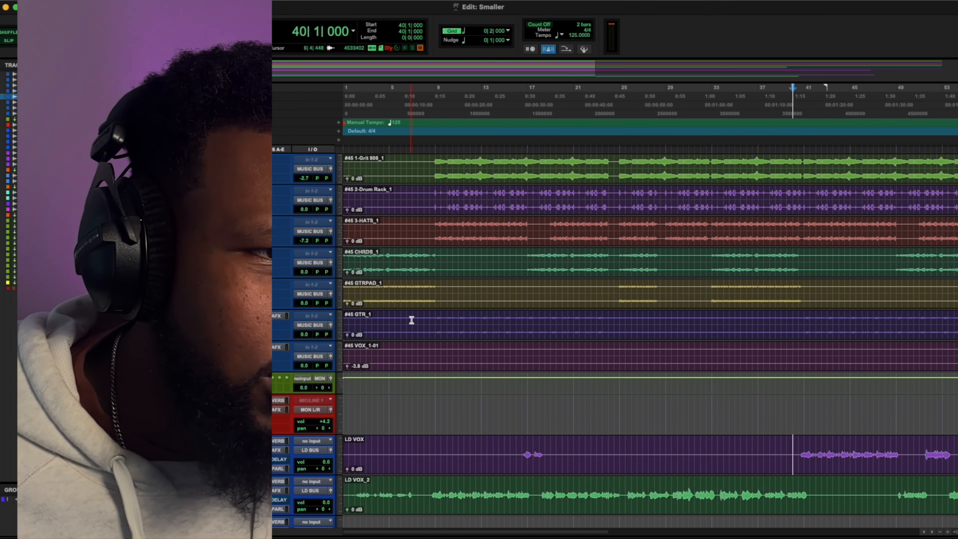
pyautogui.click(347, 335)
pyautogui.moveTo(347, 335); pyautogui.dragTo(348, 336)
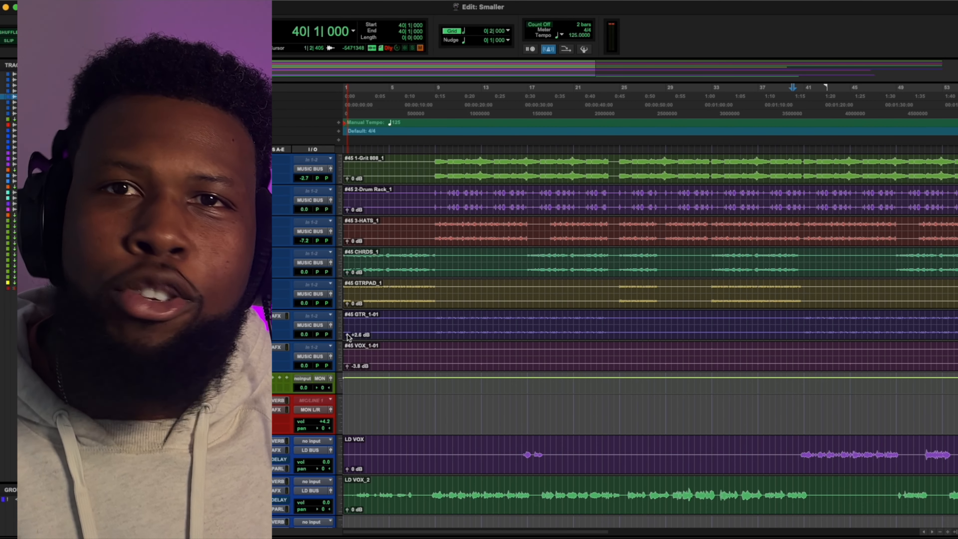
# Step: Audition the guitar change from bar 40 and set the playback start to bar 40, beat 3 on LD VOX
pyautogui.press('space')
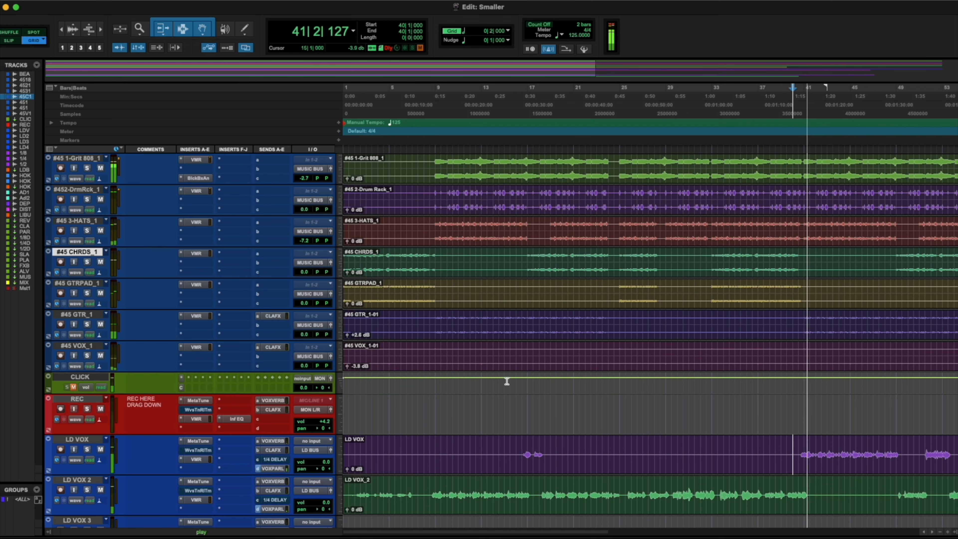
pyautogui.hscroll(5, 515, 381)
pyautogui.hscroll(-1, 516, 380)
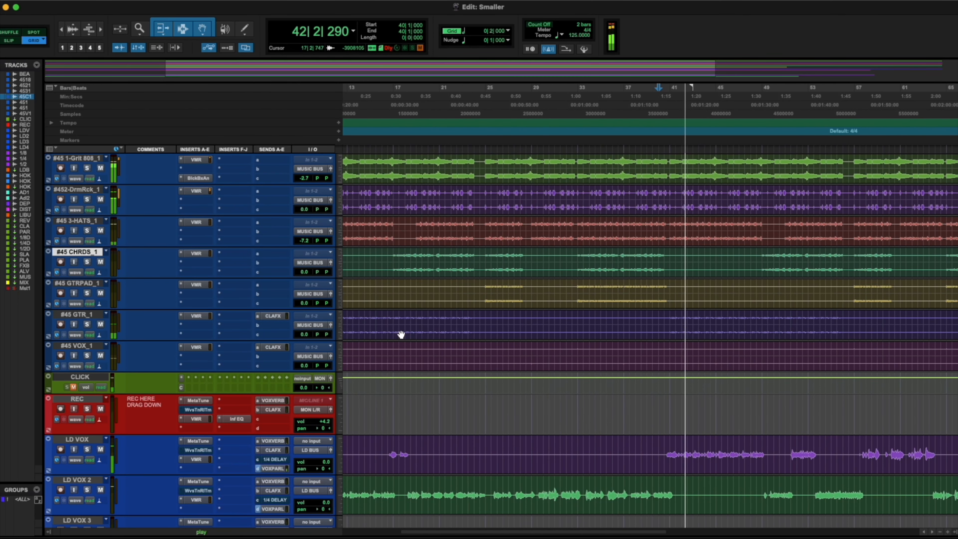
pyautogui.scroll(-2, 482, 340)
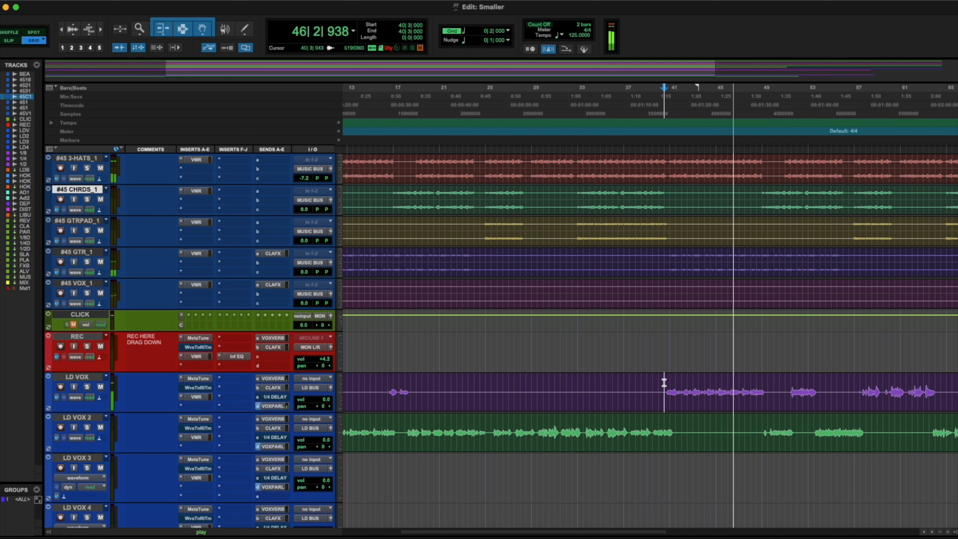
pyautogui.click(664, 383)
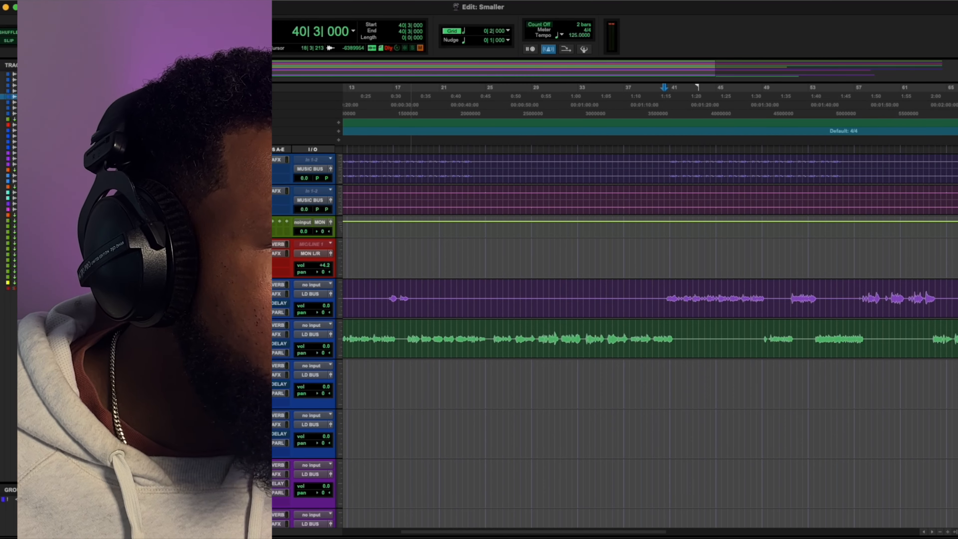
# Step: Open the Virtual Mix Rack on the LD BUS track and replace its FG-Stress module with a CS-EQ equalizer
pyautogui.scroll(-10, 642, 302)
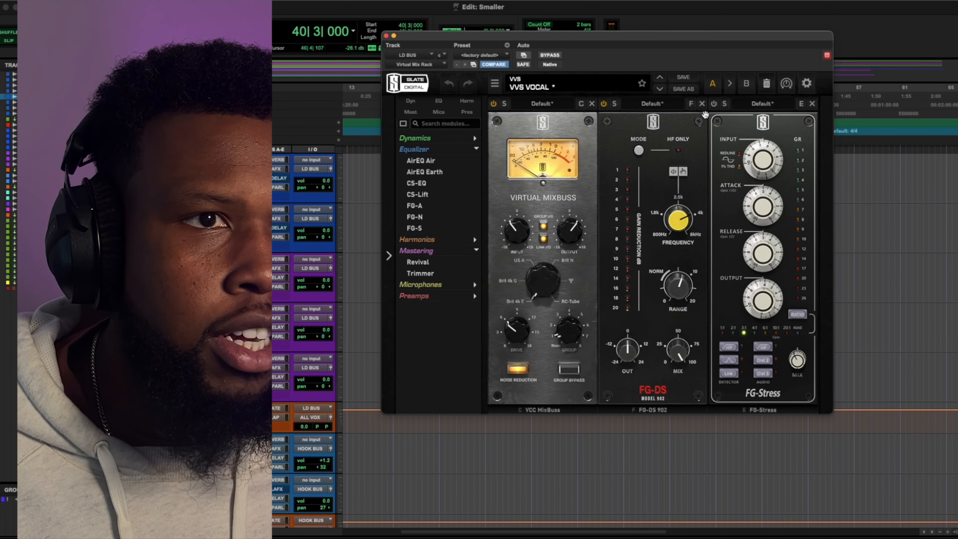
pyautogui.click(811, 104)
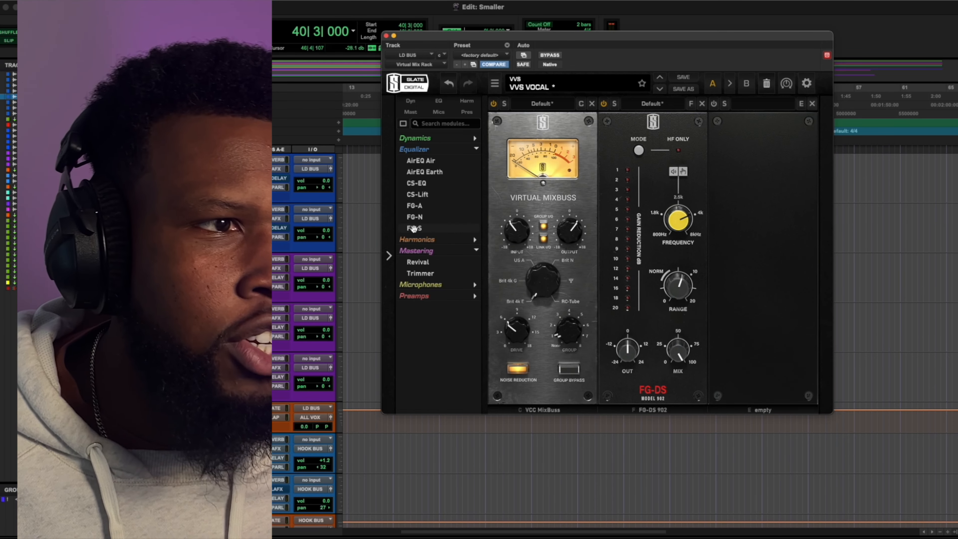
pyautogui.click(417, 183)
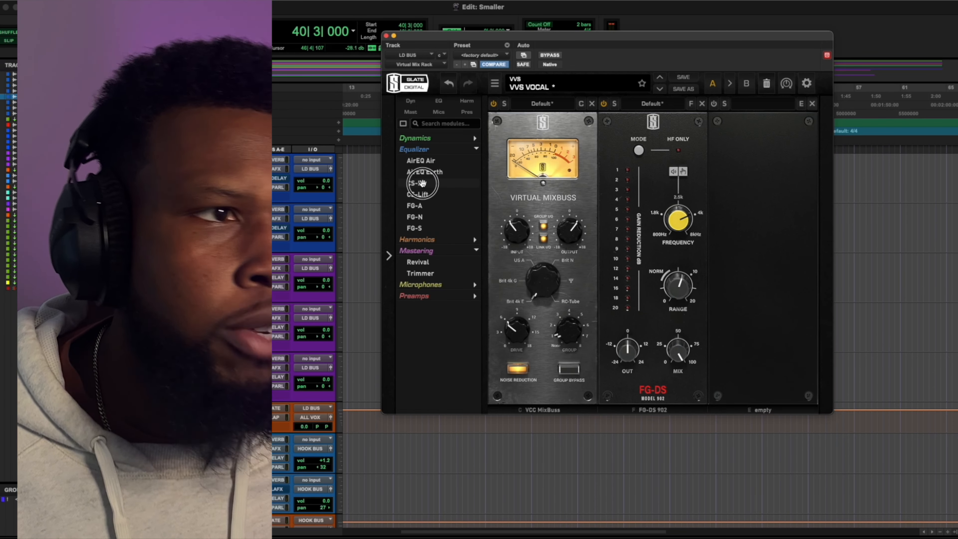
# Step: During playback, set the CS-EQ high-pass filter to 128 Hz and its LF band to 200 Hz, and adjust the LF gain
pyautogui.moveTo(741, 316); pyautogui.dragTo(742, 299)
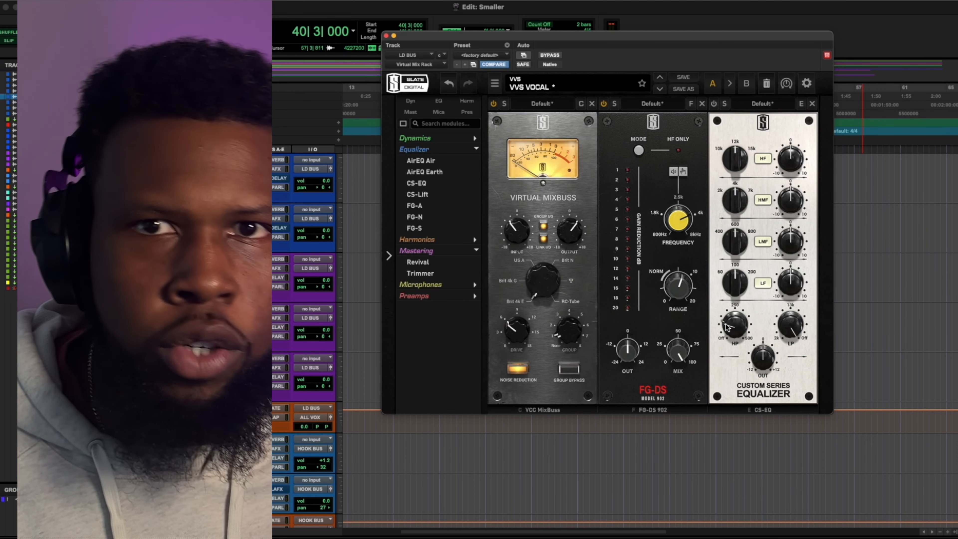
pyautogui.press('space')
pyautogui.moveTo(732, 332); pyautogui.dragTo(731, 327)
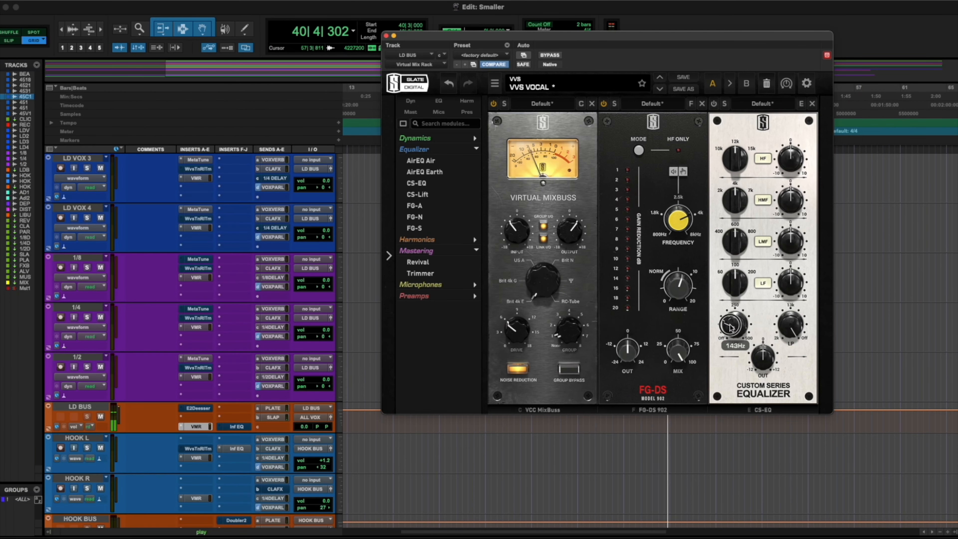
pyautogui.moveTo(792, 280); pyautogui.dragTo(759, 247)
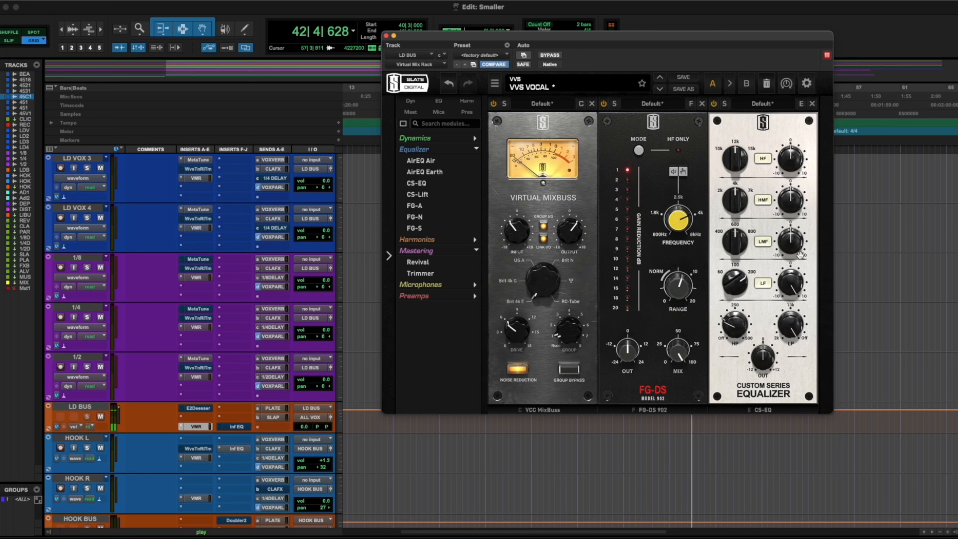
pyautogui.moveTo(739, 289); pyautogui.dragTo(737, 304)
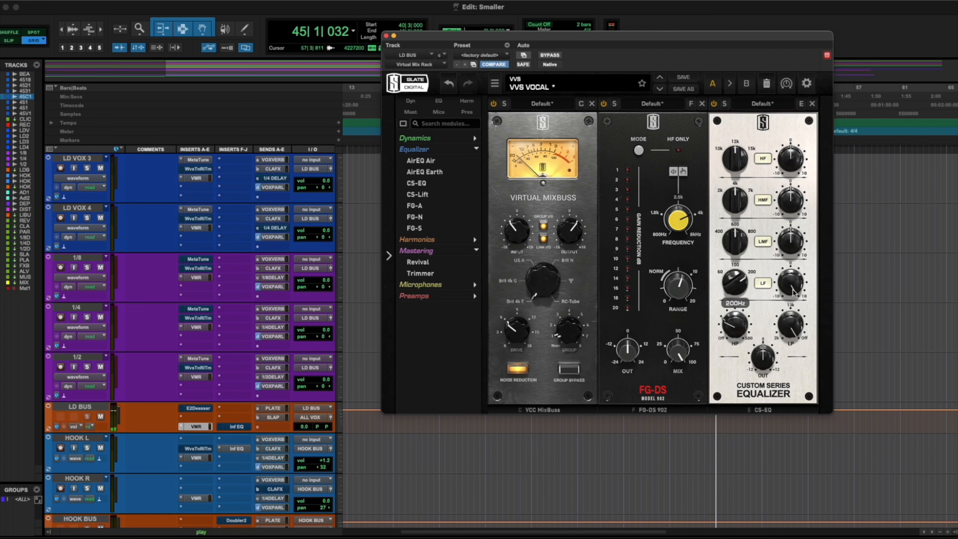
pyautogui.moveTo(722, 323); pyautogui.dragTo(736, 327)
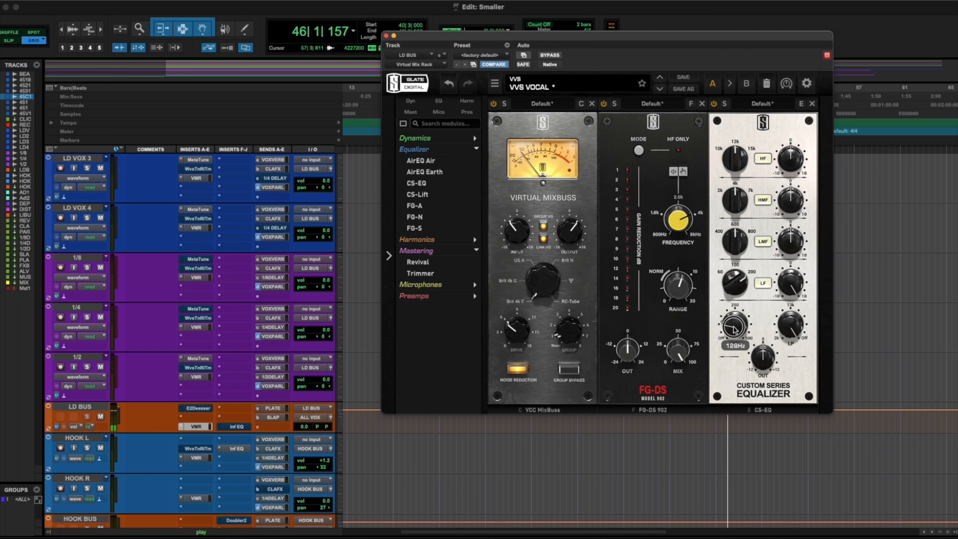
pyautogui.moveTo(786, 294); pyautogui.dragTo(772, 339)
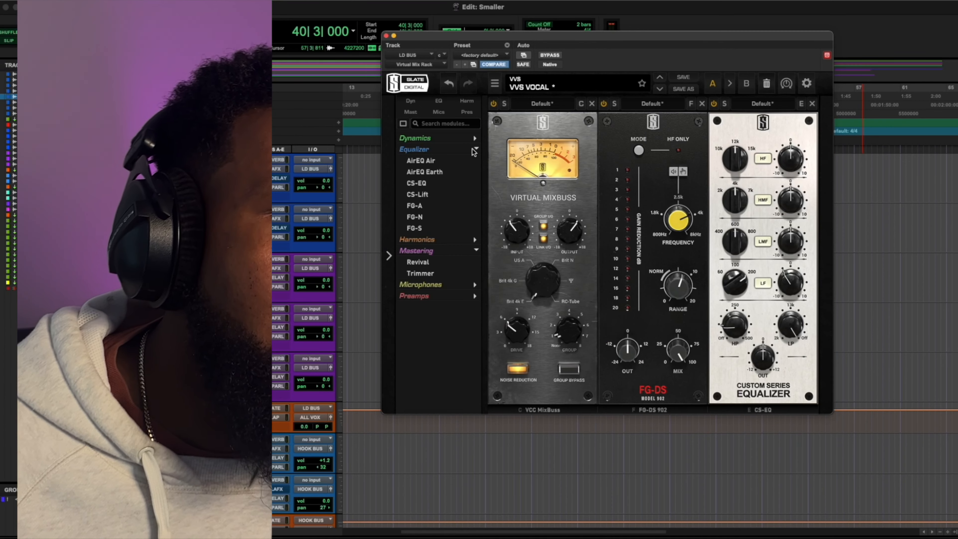
# Step: Add a Custom Opto compressor after the CS-EQ and set its Tone to Warm while the vocals play
pyautogui.click(469, 140)
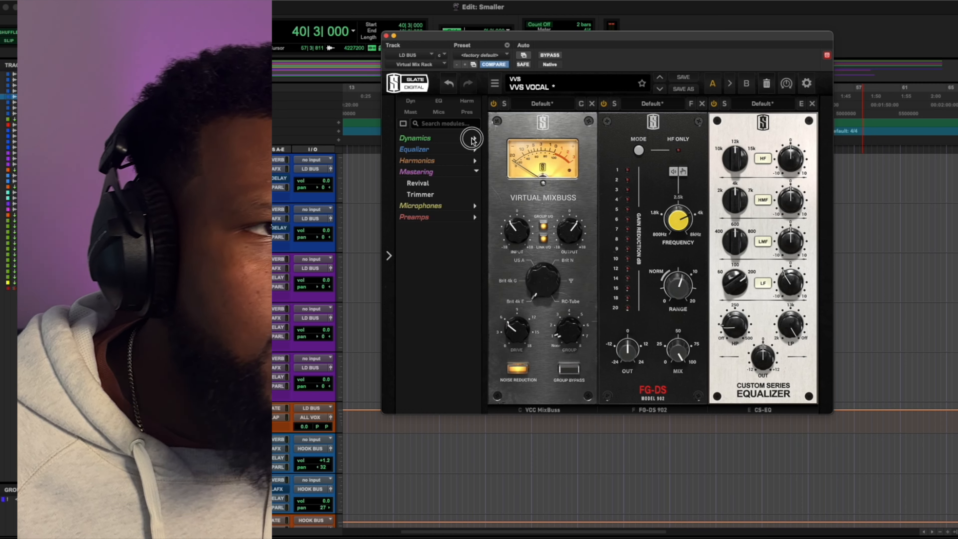
pyautogui.click(469, 141)
pyautogui.click(437, 152)
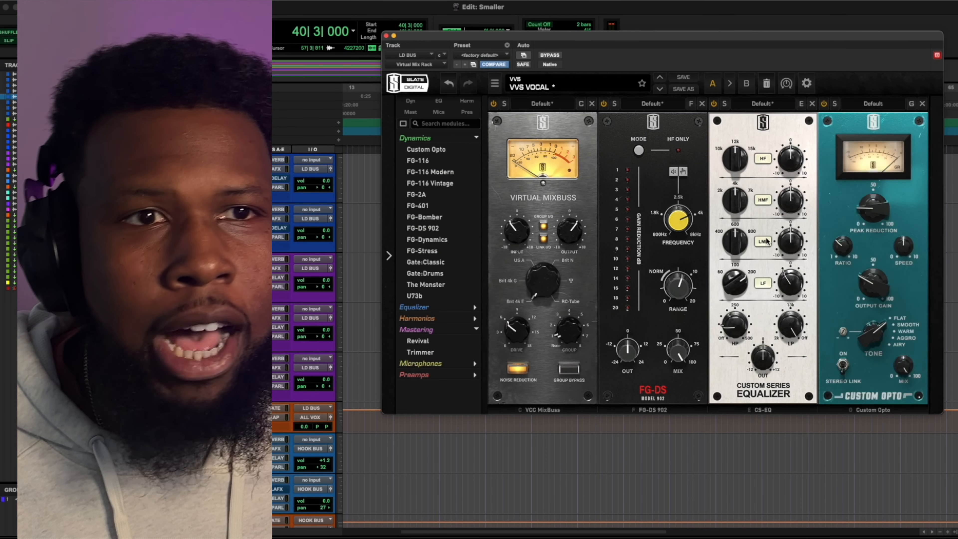
pyautogui.moveTo(708, 38); pyautogui.dragTo(609, 45)
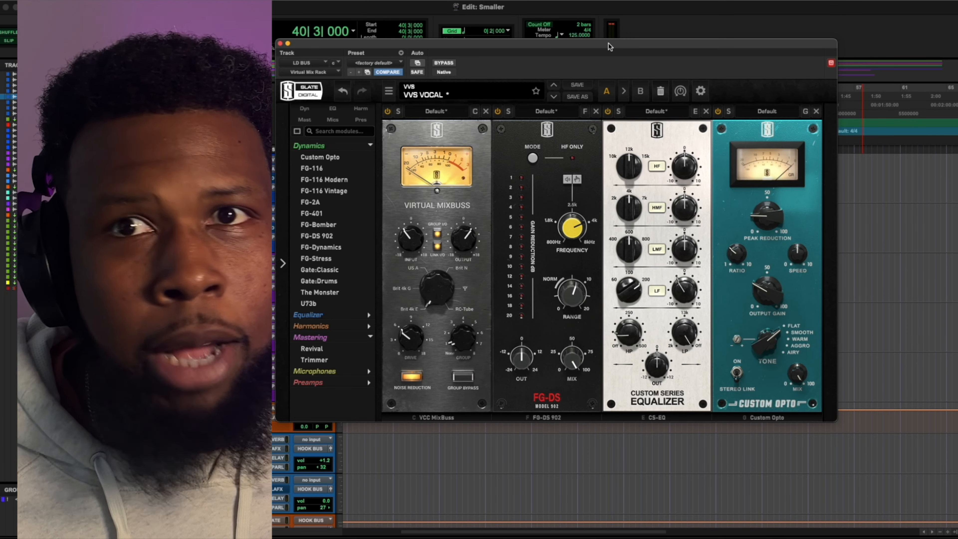
pyautogui.press('space')
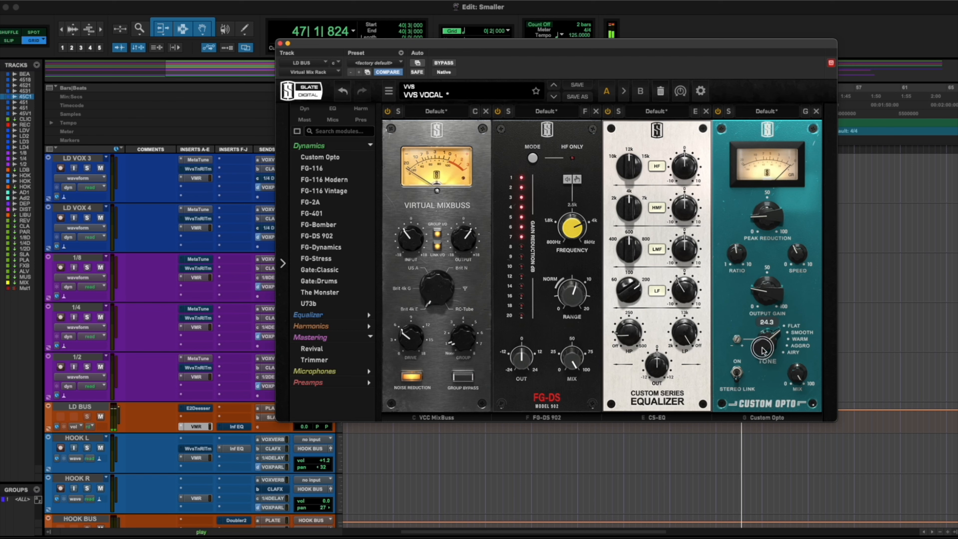
pyautogui.moveTo(763, 351); pyautogui.dragTo(765, 336)
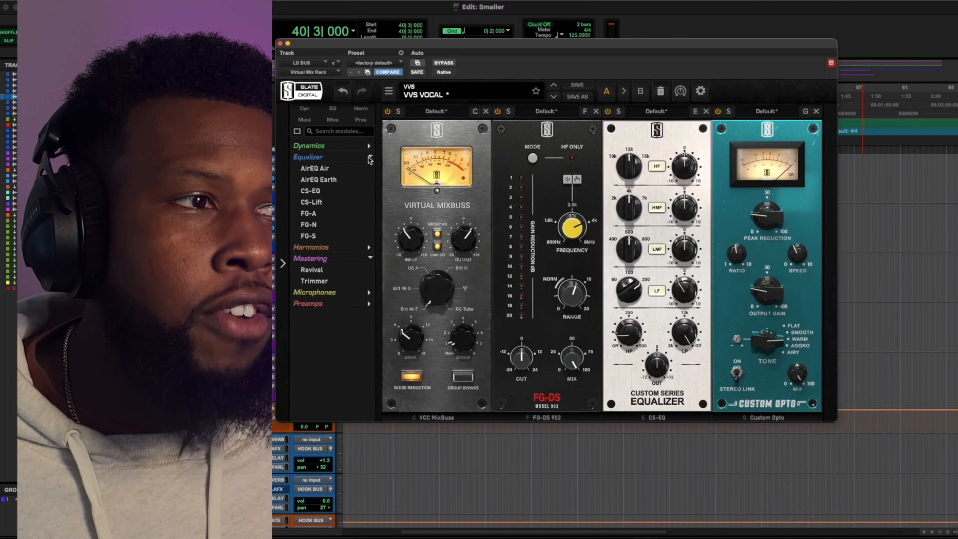
# Step: Add an FG-S equalizer after the Custom Opto and boost its LF gain to +15 dB during playback
pyautogui.click(311, 237)
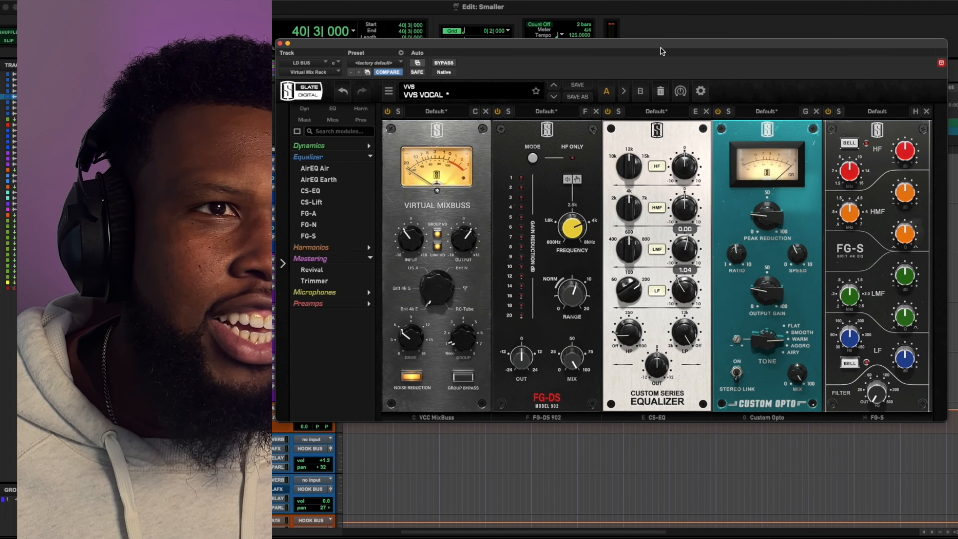
pyautogui.moveTo(663, 51); pyautogui.dragTo(584, 49)
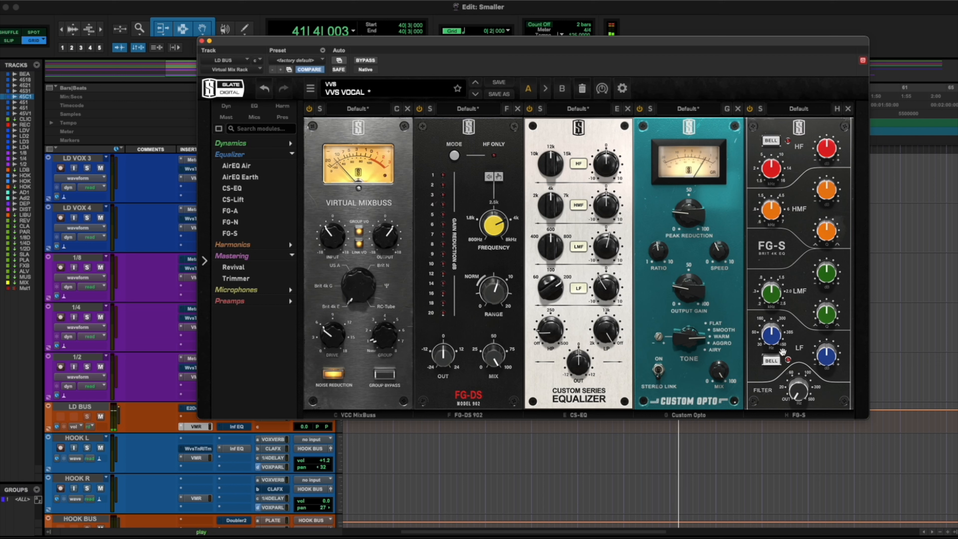
pyautogui.moveTo(826, 351); pyautogui.dragTo(828, 295)
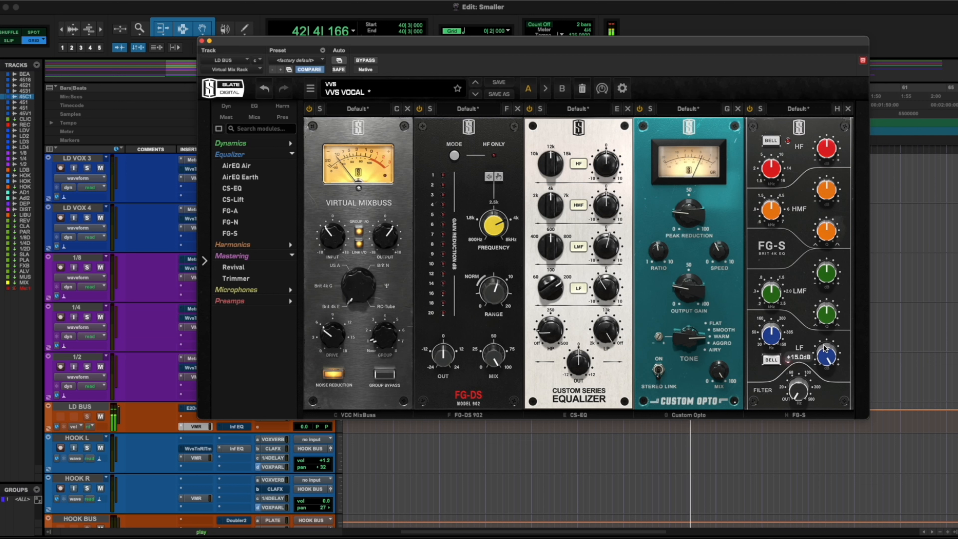
# Step: During playback, set the FG-S LF gain to about +1.2 dB and boost its LMF band at 463 Hz with a Q of 2.01
pyautogui.moveTo(825, 361); pyautogui.dragTo(820, 395)
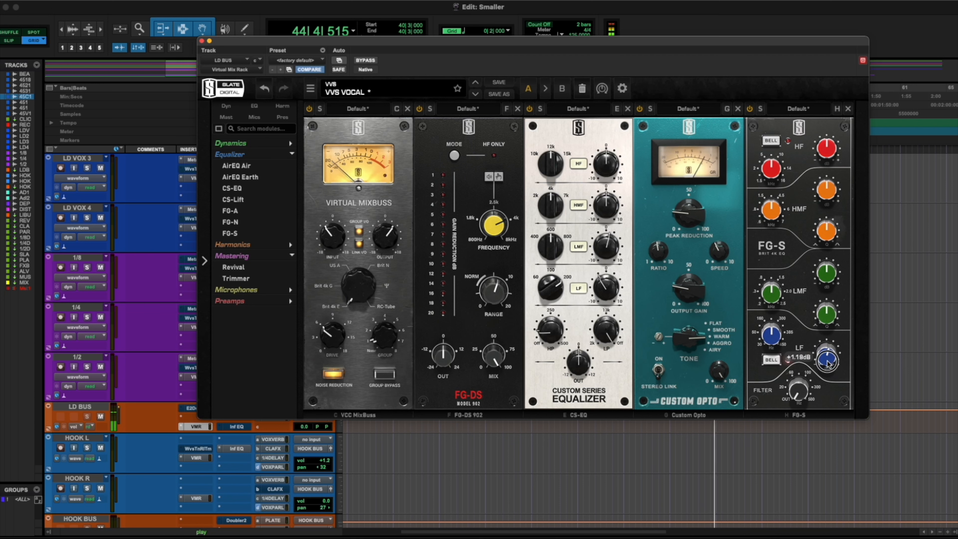
pyautogui.moveTo(832, 278); pyautogui.dragTo(830, 254)
pyautogui.moveTo(828, 316); pyautogui.dragTo(821, 339)
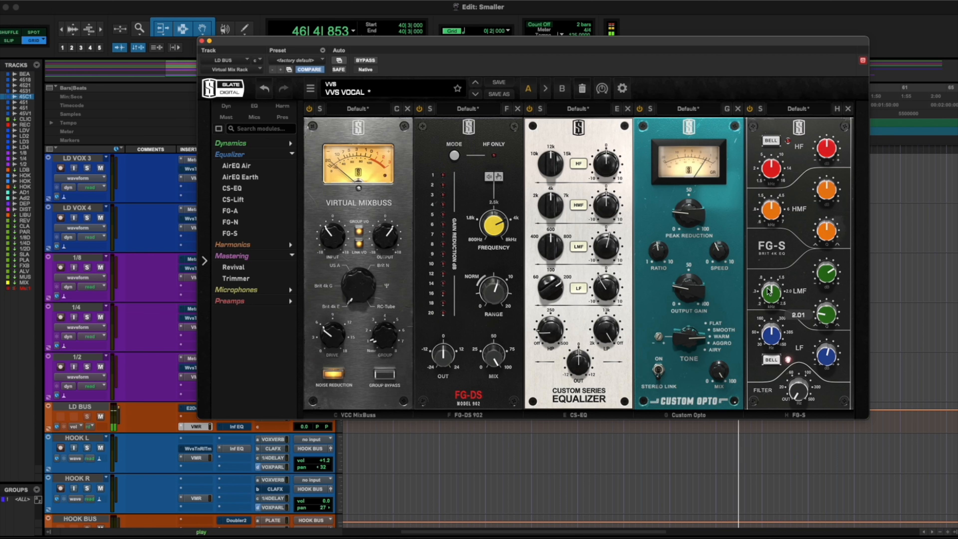
pyautogui.moveTo(826, 277); pyautogui.dragTo(826, 264)
pyautogui.moveTo(772, 294); pyautogui.dragTo(765, 315)
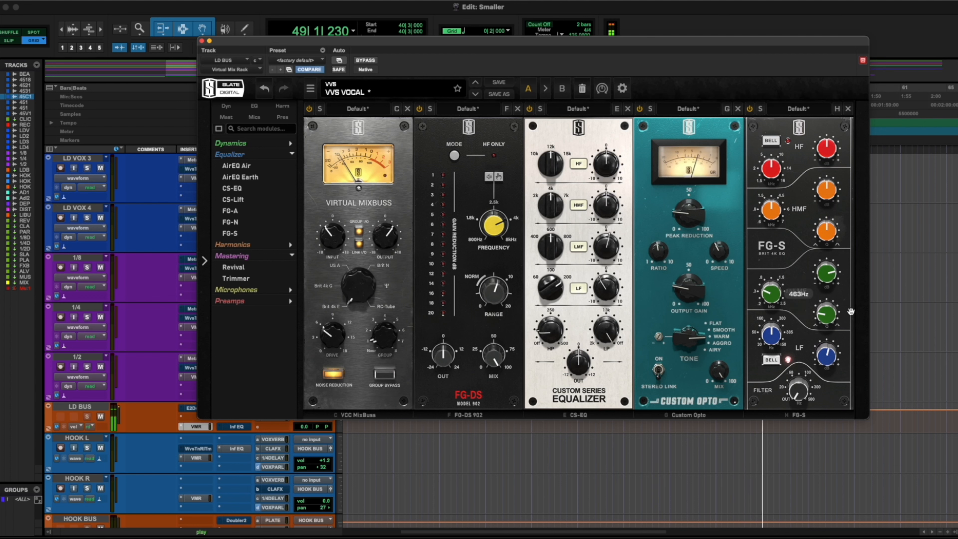
# Step: Sweep the FG-S LMF band against the vocals and set it to -4.56 dB at 416 Hz with a Q of 1.84
pyautogui.press('space')
pyautogui.moveTo(830, 277)
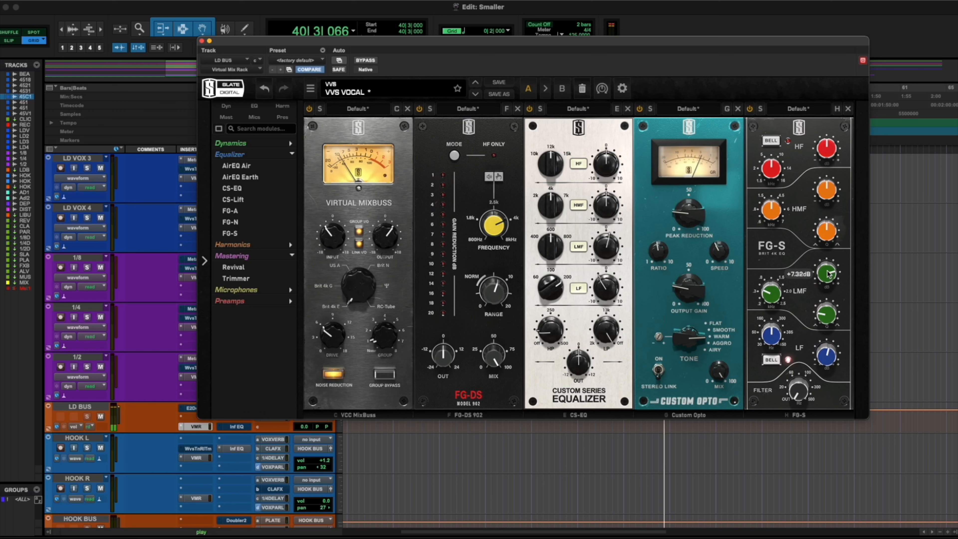
pyautogui.moveTo(828, 274)
pyautogui.mouseDown()
pyautogui.moveTo(828, 302)
pyautogui.moveTo(828, 274)
pyautogui.mouseUp()
pyautogui.moveTo(826, 323)
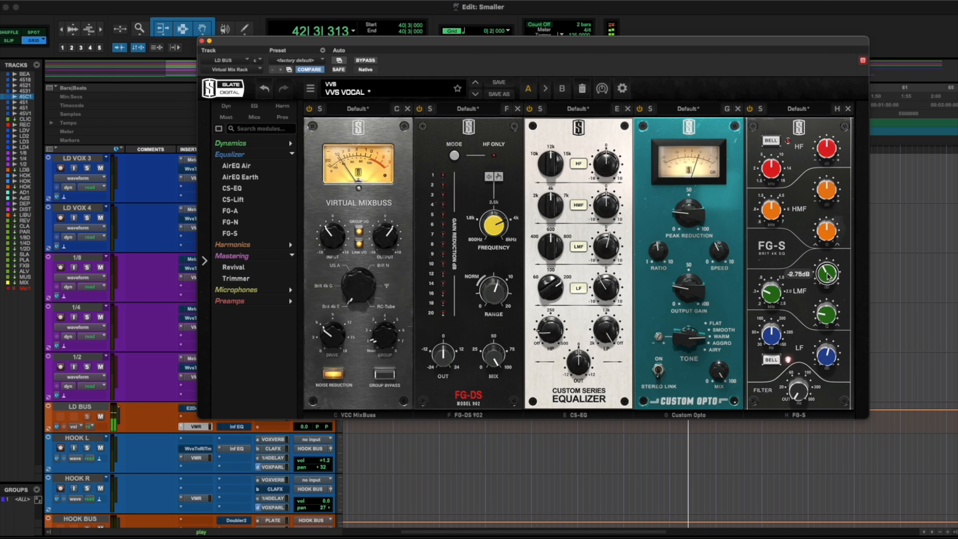
pyautogui.moveTo(826, 317); pyautogui.dragTo(827, 308)
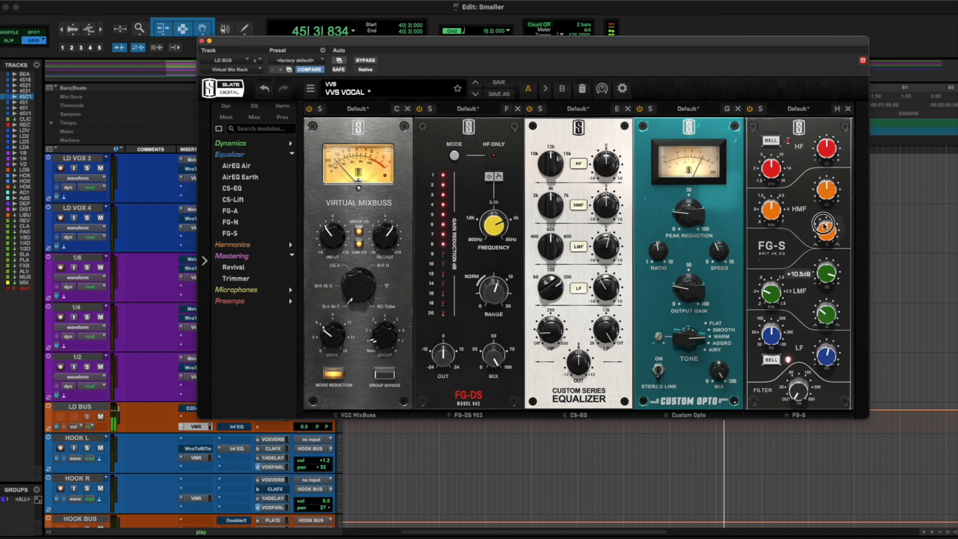
pyautogui.moveTo(772, 294)
pyautogui.mouseDown()
pyautogui.moveTo(769, 306)
pyautogui.moveTo(768, 291)
pyautogui.mouseUp()
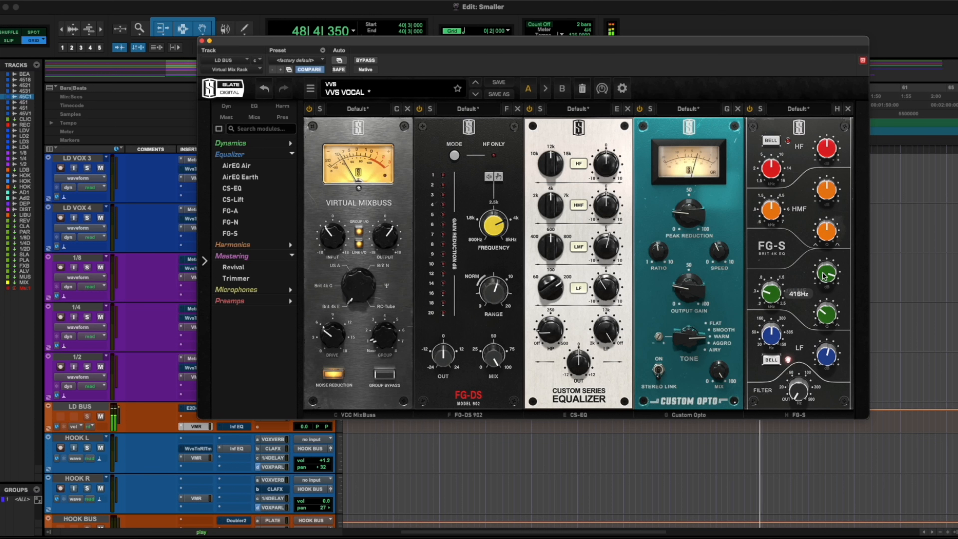
pyautogui.moveTo(825, 277); pyautogui.dragTo(827, 321)
pyautogui.press('space')
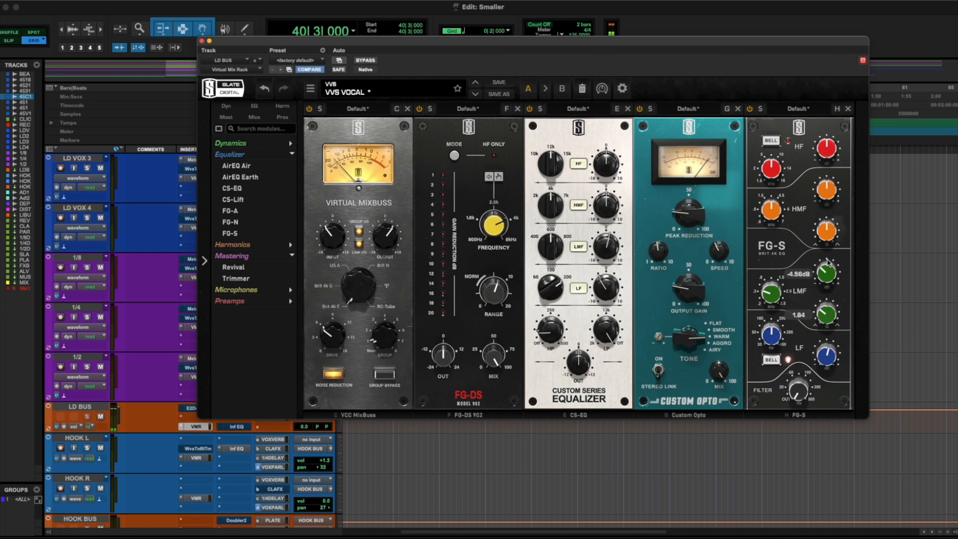
# Step: Fine-tune the FG-S LMF gain and slightly raise its HF gain while the vocals play
pyautogui.press('space')
pyautogui.moveTo(824, 279); pyautogui.dragTo(824, 269)
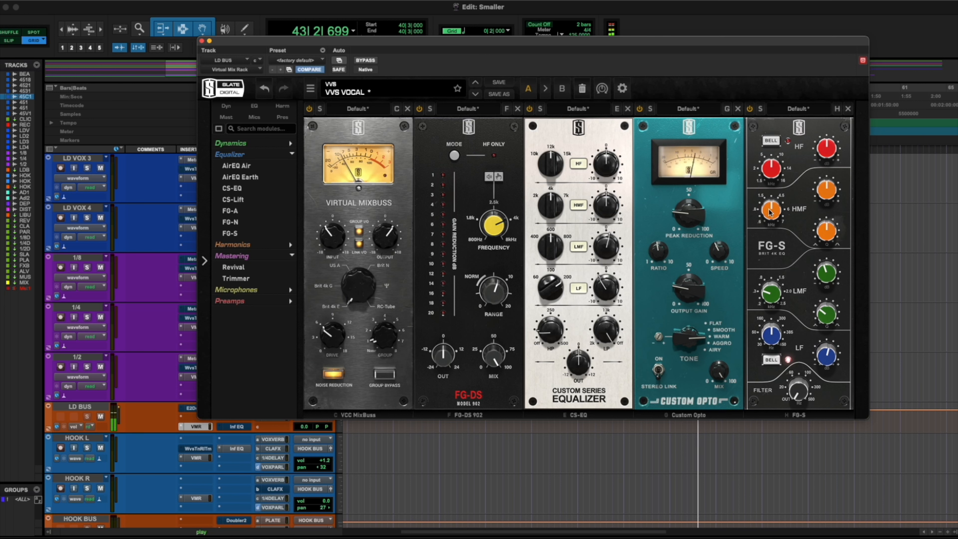
pyautogui.moveTo(829, 153); pyautogui.dragTo(828, 148)
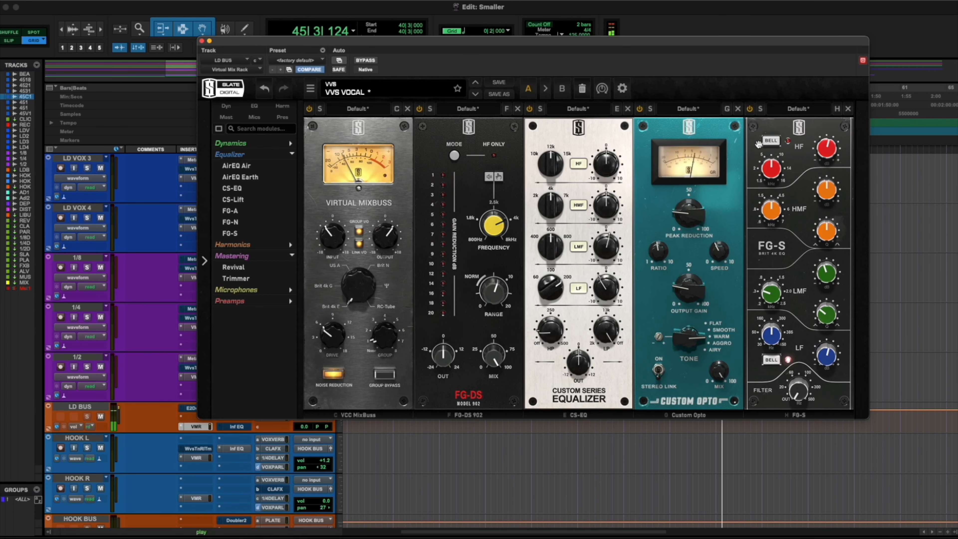
# Step: Add an FG-116 Modern compressor from the Dynamics modules after the FG-S
pyautogui.click(249, 155)
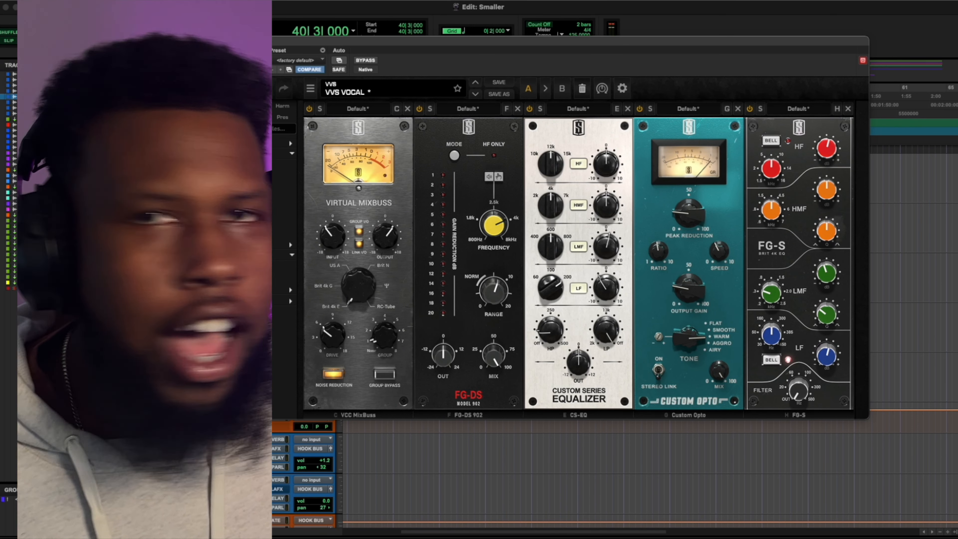
pyautogui.click(278, 147)
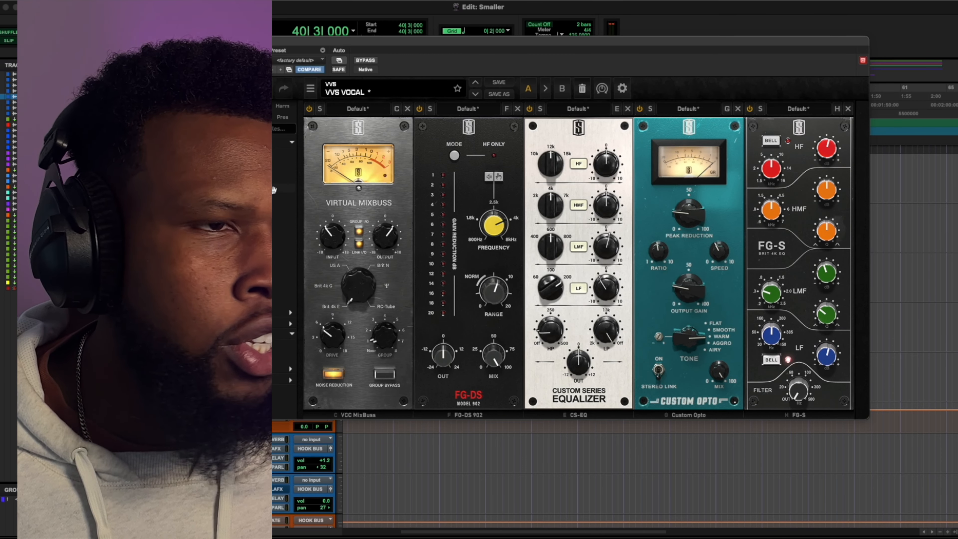
pyautogui.moveTo(275, 190)
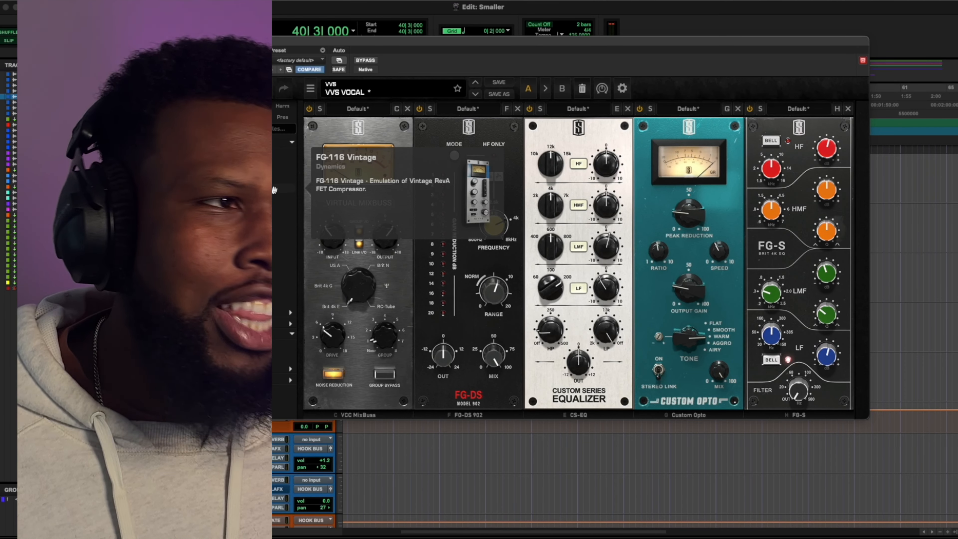
pyautogui.doubleClick(274, 190)
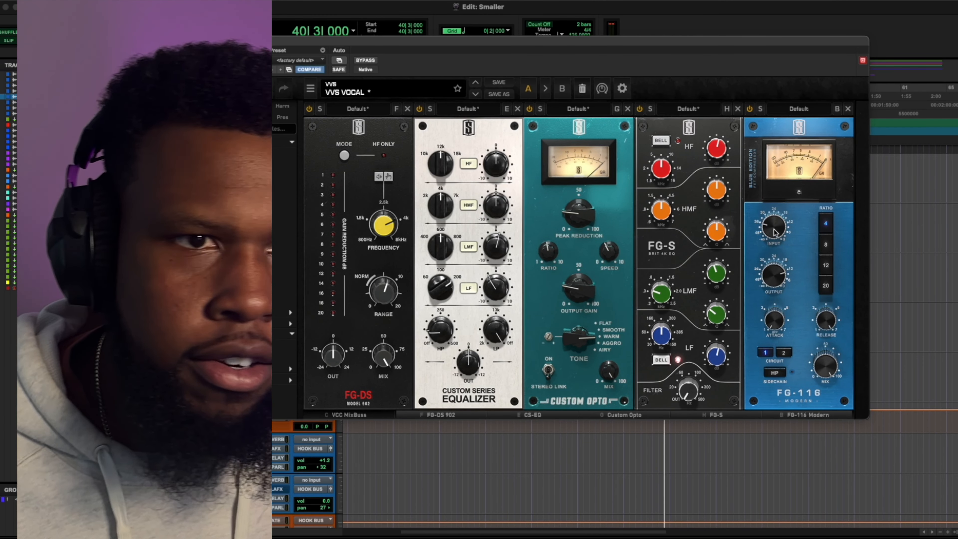
# Step: Adjust the FG-116 Modern's input and output levels during playback and switch its circuit to 2
pyautogui.press('space')
pyautogui.moveTo(774, 231); pyautogui.dragTo(774, 198)
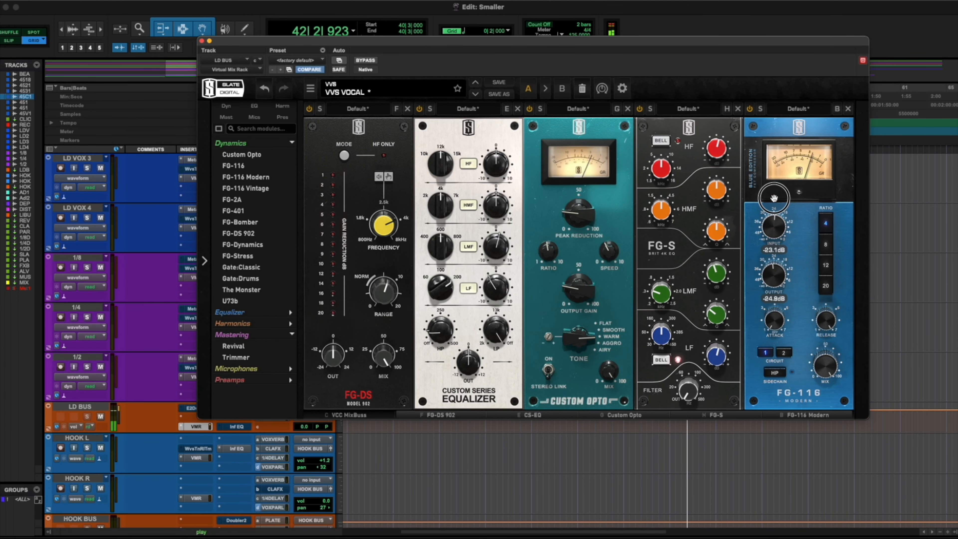
pyautogui.moveTo(774, 198); pyautogui.dragTo(774, 224)
pyautogui.moveTo(773, 281); pyautogui.dragTo(773, 285)
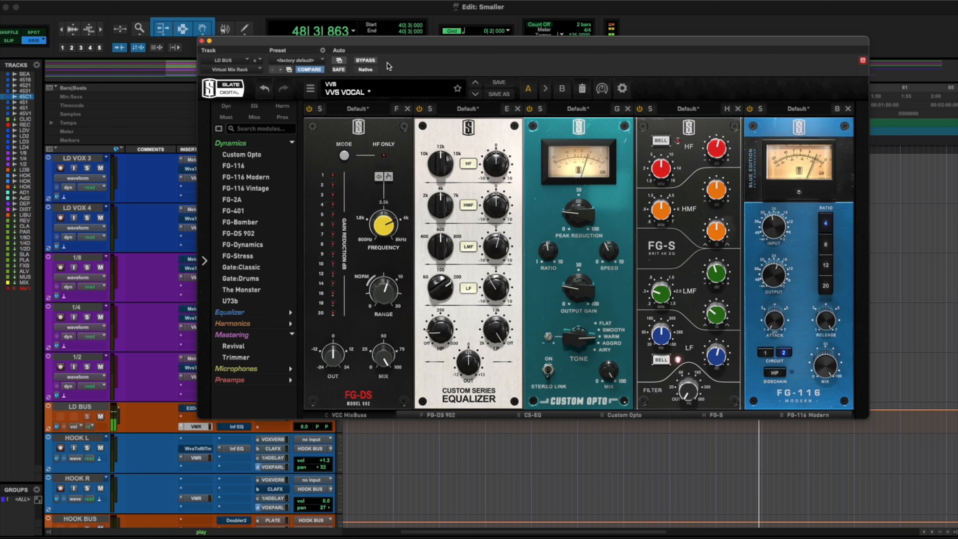
pyautogui.press('space')
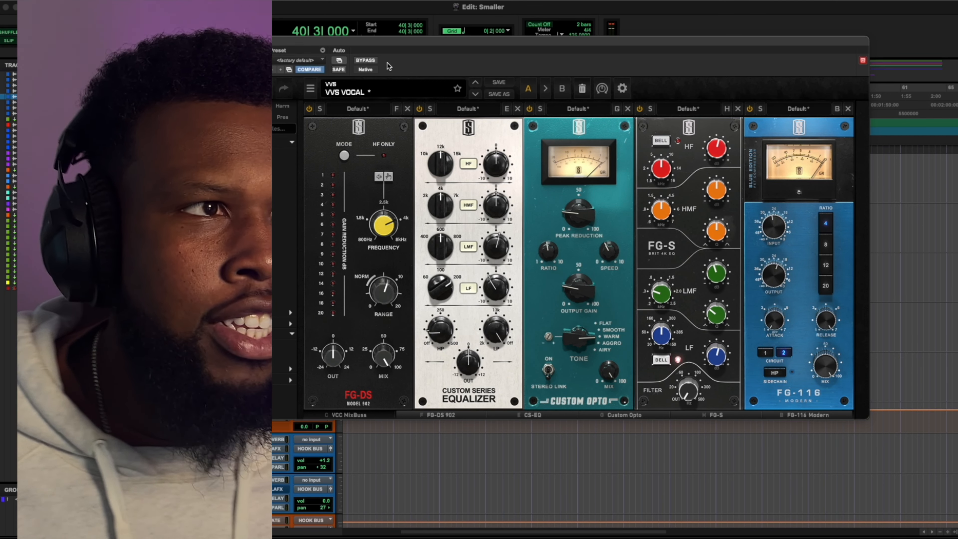
# Step: Compare the LD BUS vocals with the Virtual Mix Rack bypassed and active during playback
pyautogui.click(366, 60)
pyautogui.press('space')
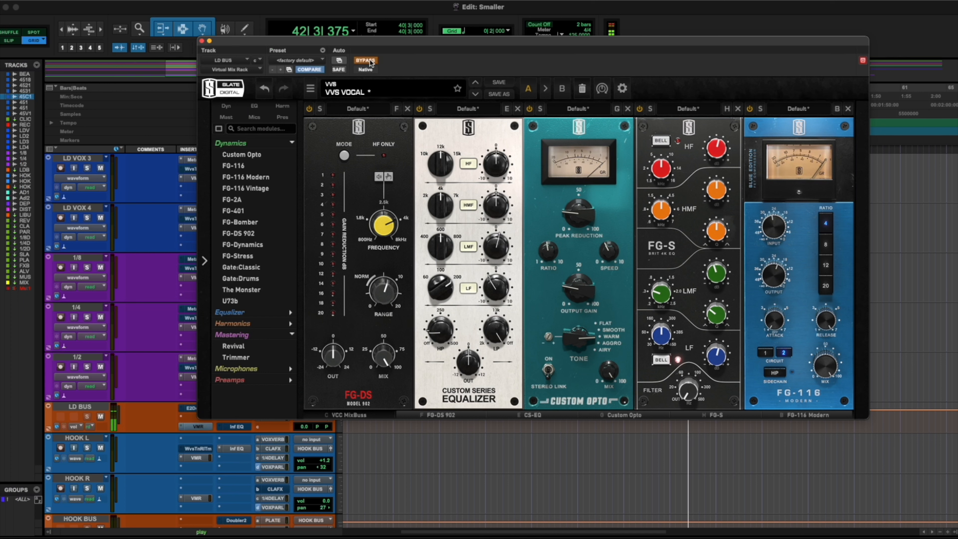
pyautogui.click(366, 60)
pyautogui.press('space')
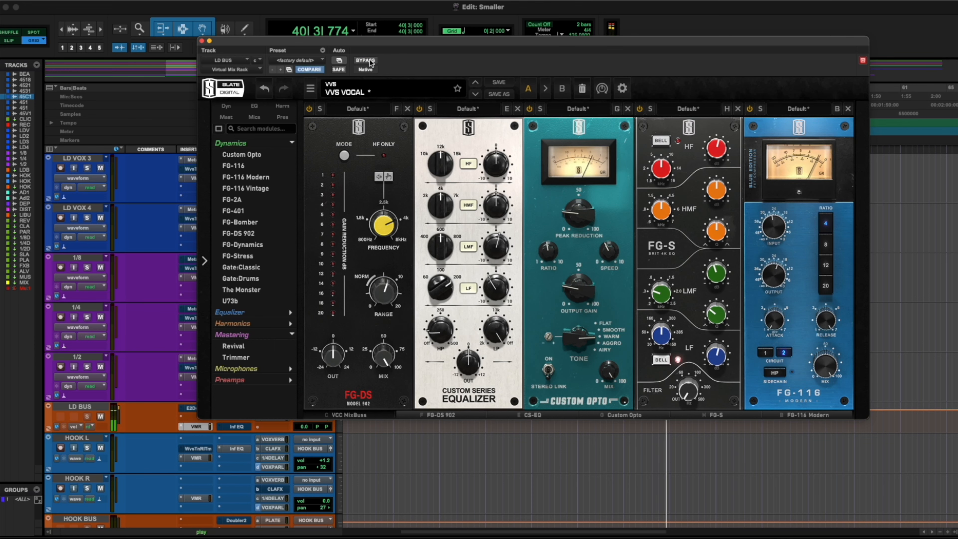
# Step: Close the Virtual Mix Rack and open an Infinity EQ on the LD BUS track
pyautogui.moveTo(537, 42); pyautogui.dragTo(559, 304)
pyautogui.scroll(8, 646, 229)
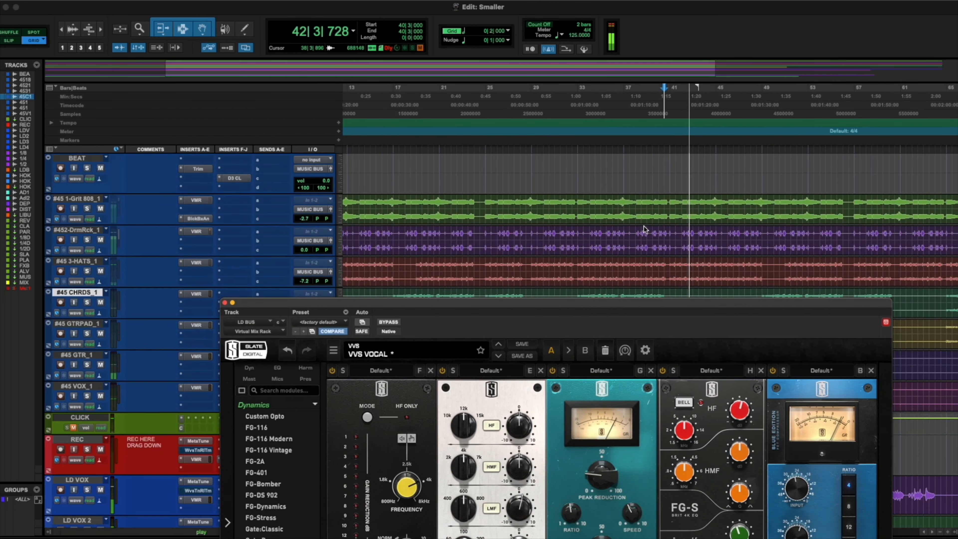
pyautogui.scroll(-6, 645, 230)
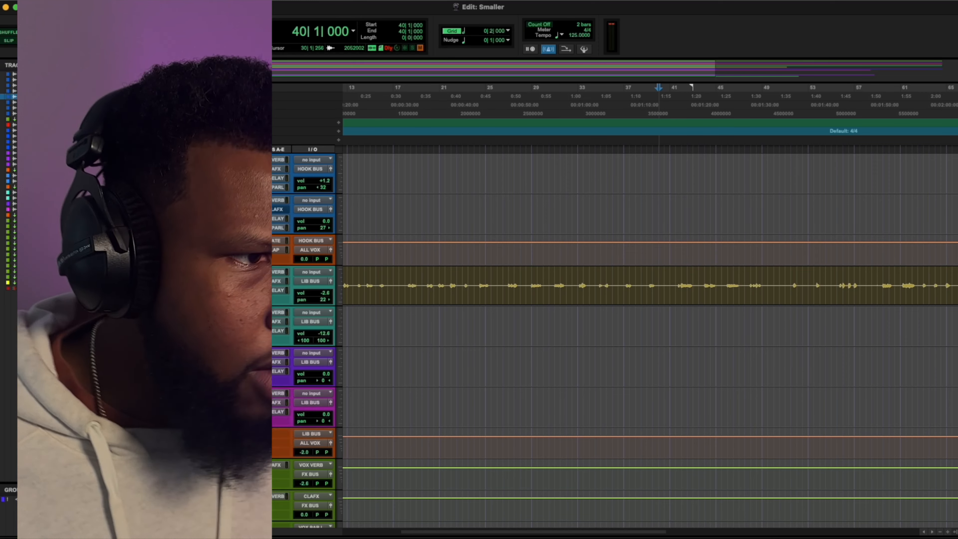
pyautogui.write('c6')
pyautogui.click(275, 388)
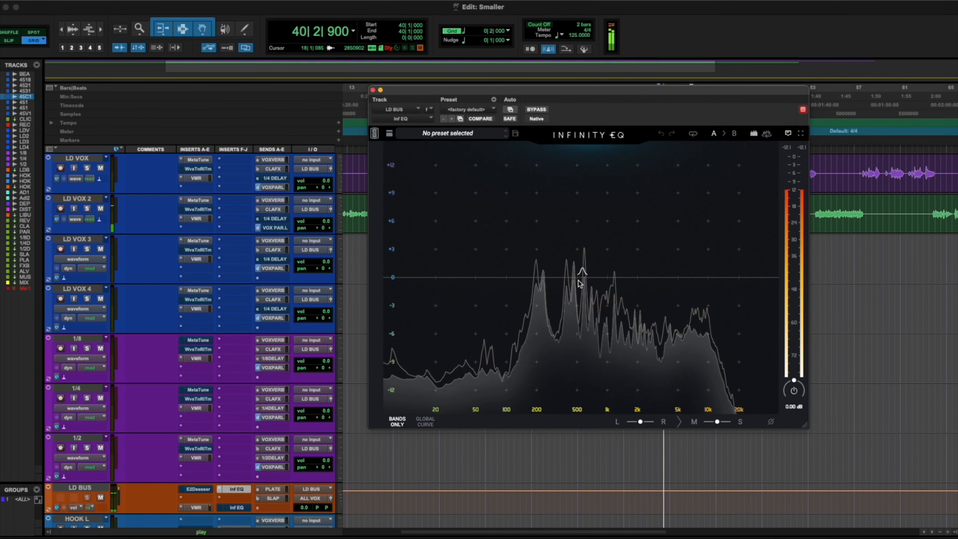
# Step: Create an Infinity EQ band, audition it in solo while sweeping its frequency, and set it to -1.56 dB at 449 Hz
pyautogui.moveTo(557, 280); pyautogui.dragTo(536, 221)
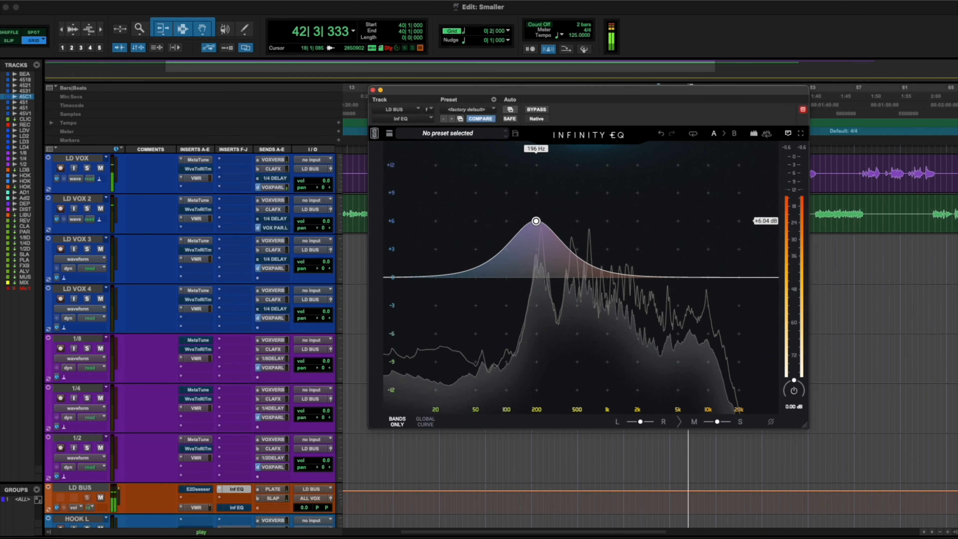
pyautogui.moveTo(536, 221); pyautogui.dragTo(536, 285)
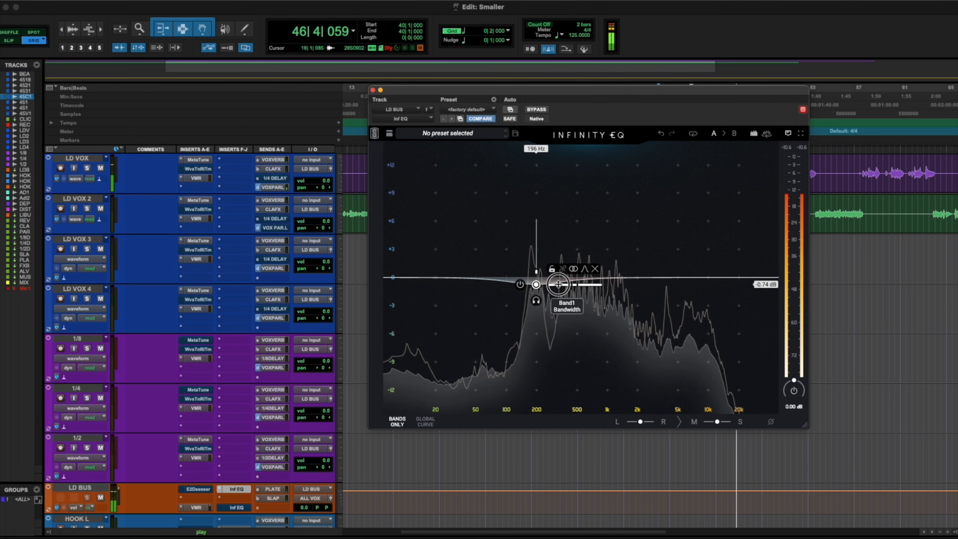
pyautogui.moveTo(536, 284); pyautogui.dragTo(536, 292)
pyautogui.click(536, 309)
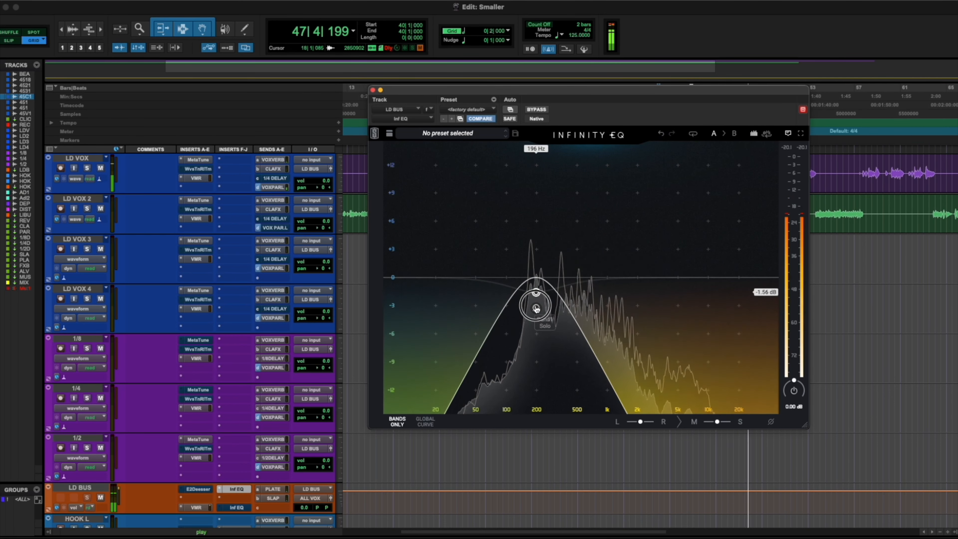
pyautogui.moveTo(536, 309); pyautogui.dragTo(573, 308)
pyautogui.press('space')
pyautogui.press('space')
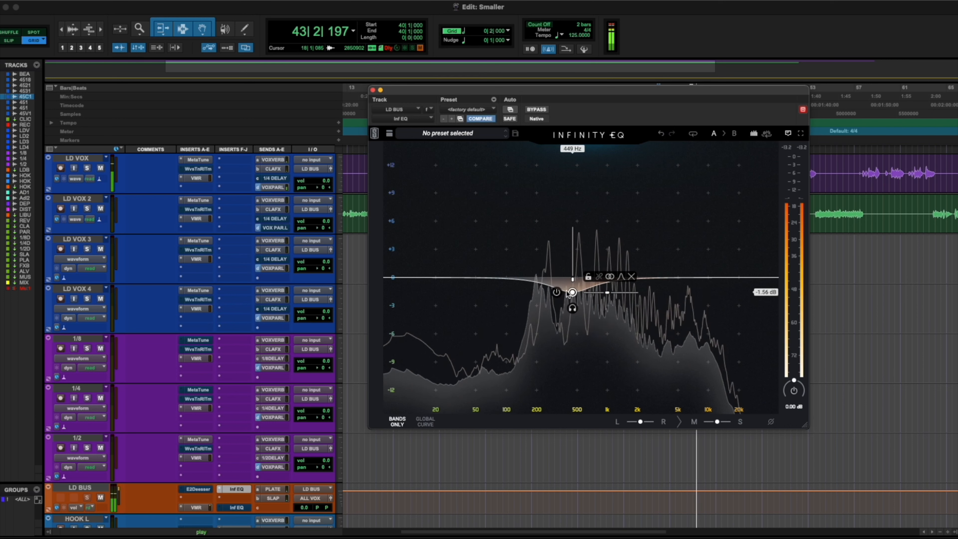
# Step: Add a second Infinity EQ band cutting 1.72 dB at 220 Hz, and raise the EQ's output gain to +2.40 dB
pyautogui.moveTo(530, 280); pyautogui.dragTo(536, 291)
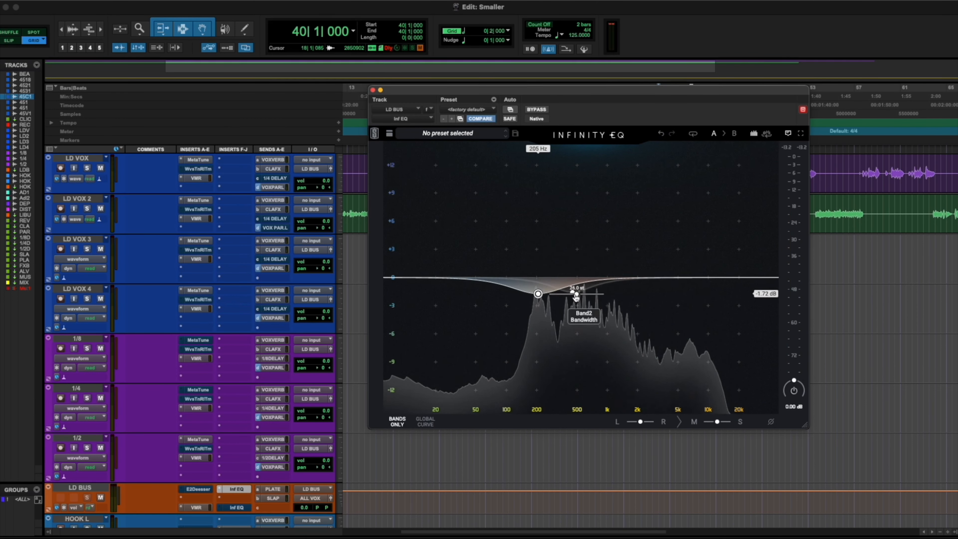
pyautogui.press('space')
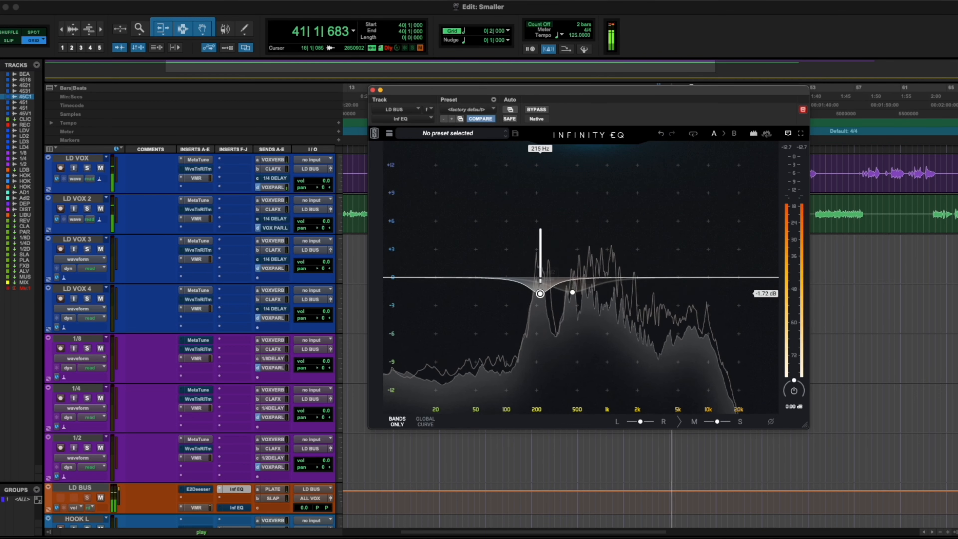
pyautogui.moveTo(800, 384); pyautogui.dragTo(800, 375)
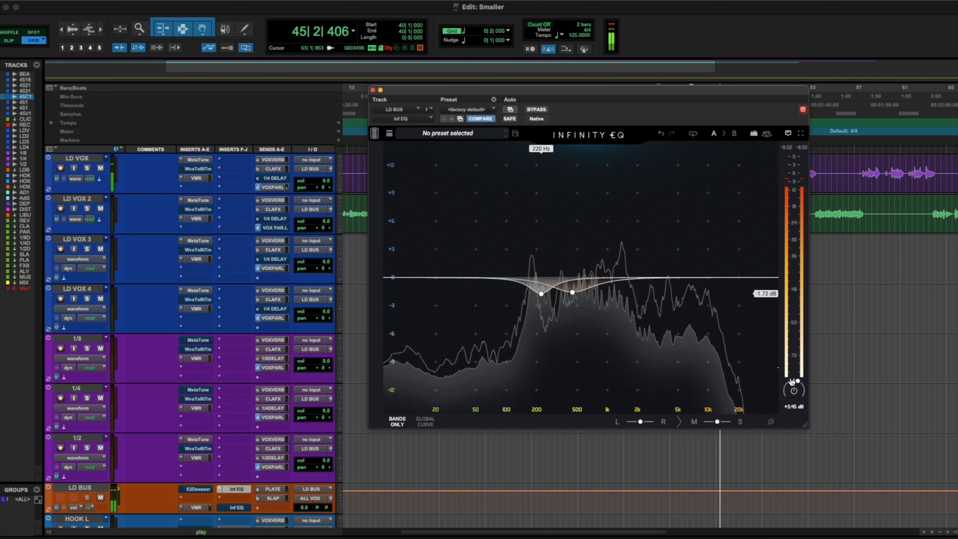
pyautogui.moveTo(799, 384); pyautogui.dragTo(799, 387)
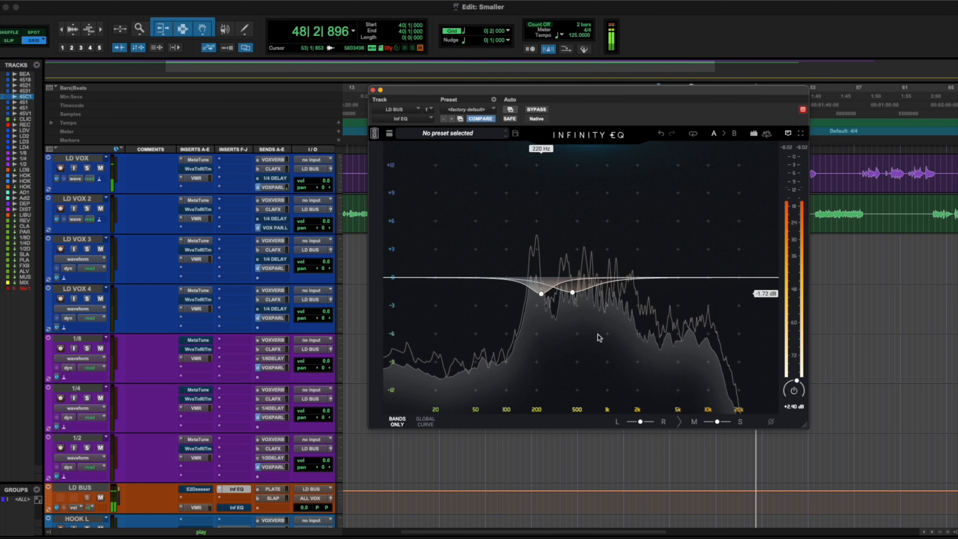
# Step: Adjust the 220 Hz band's bandwidth, set the Infinity EQ's output gain to +1.89 dB, and close the plug-in
pyautogui.moveTo(572, 293); pyautogui.dragTo(548, 297)
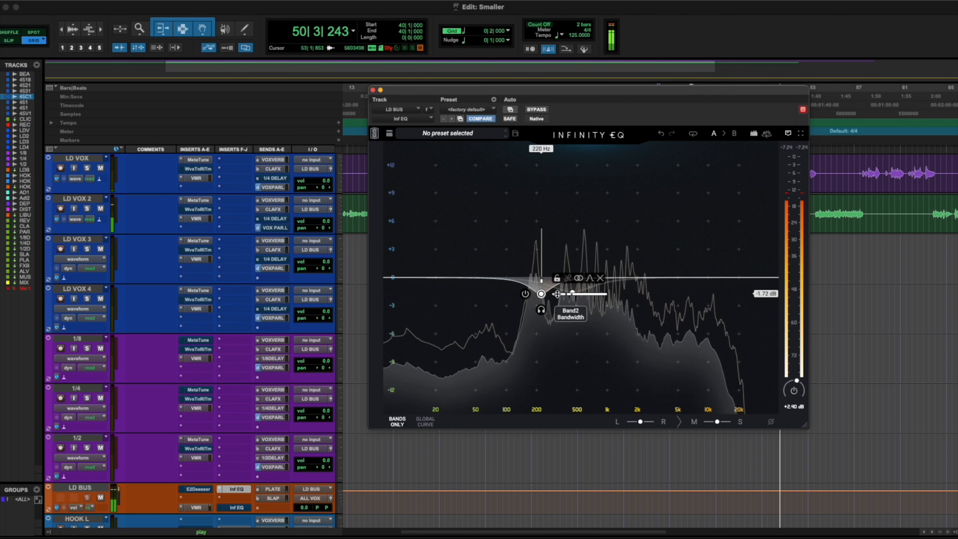
pyautogui.press('space')
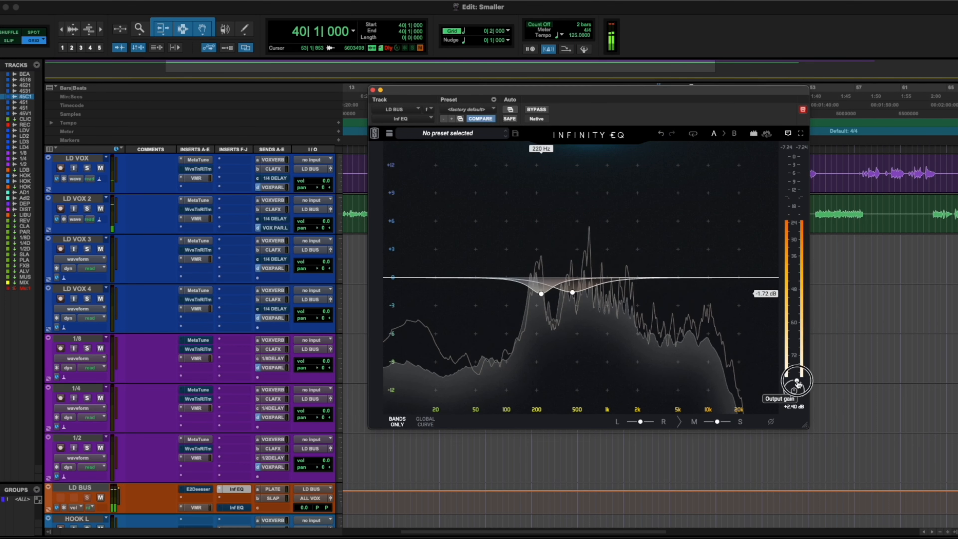
pyautogui.moveTo(799, 386); pyautogui.dragTo(799, 387)
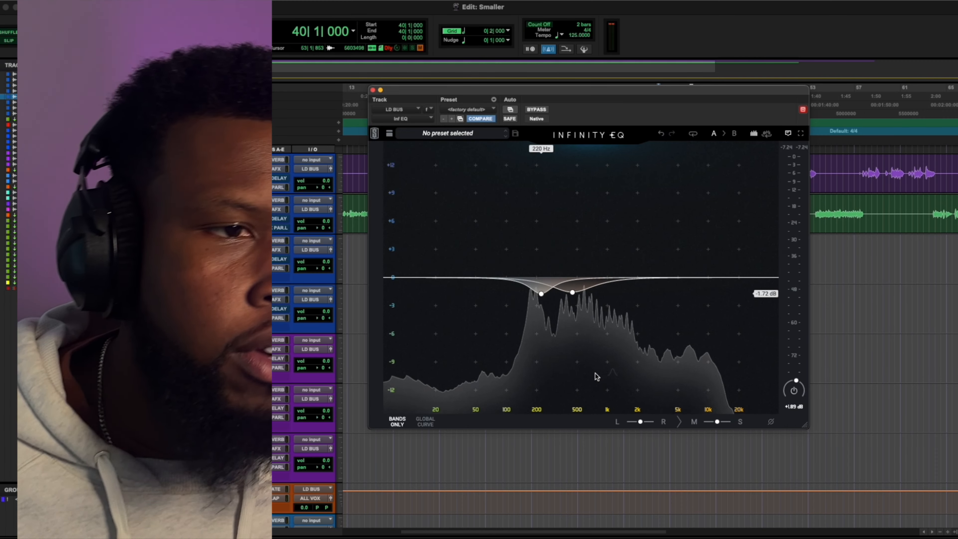
pyautogui.press('space')
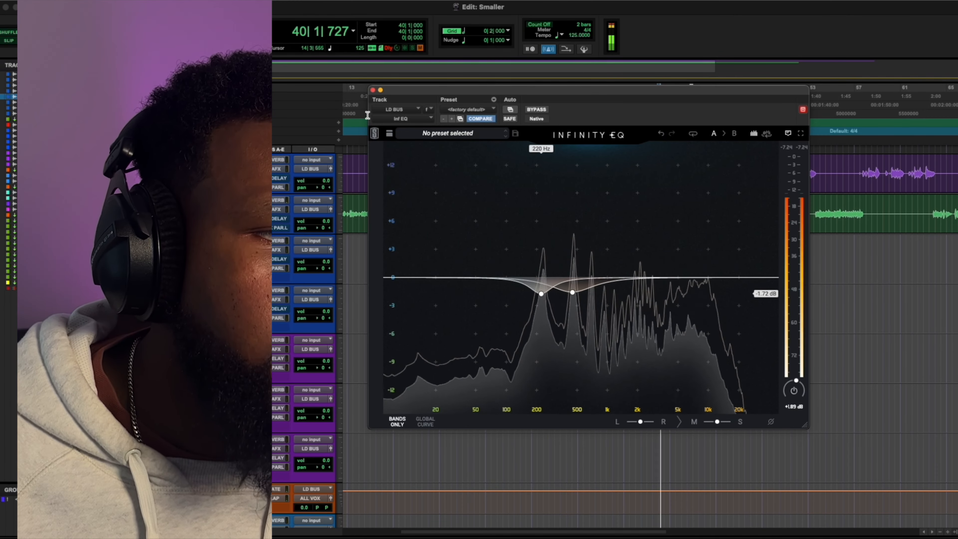
pyautogui.click(373, 89)
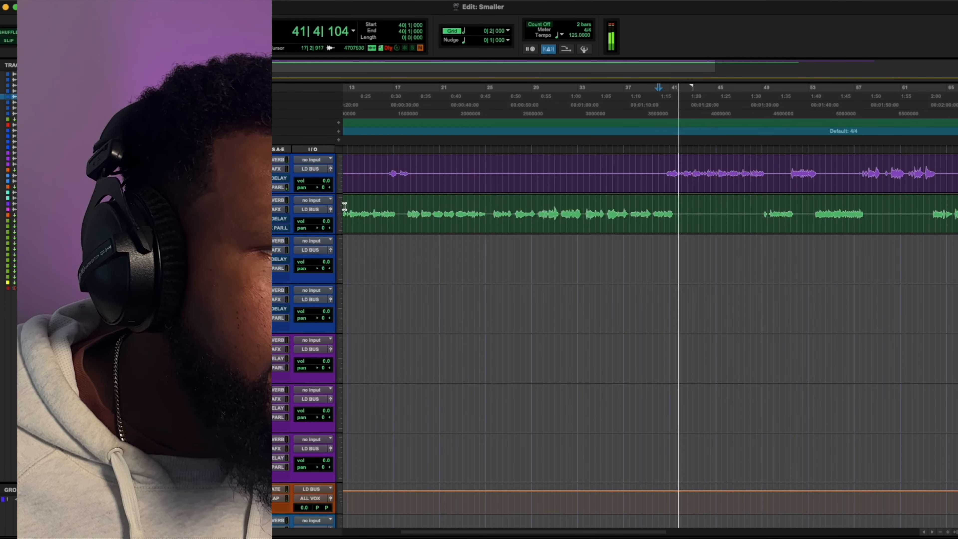
# Step: Stop playback, reopen the LD BUS track's Virtual Mix Rack, move its window fully into view, and adjust the FG-116 Modern compressor's attack
pyautogui.press('space')
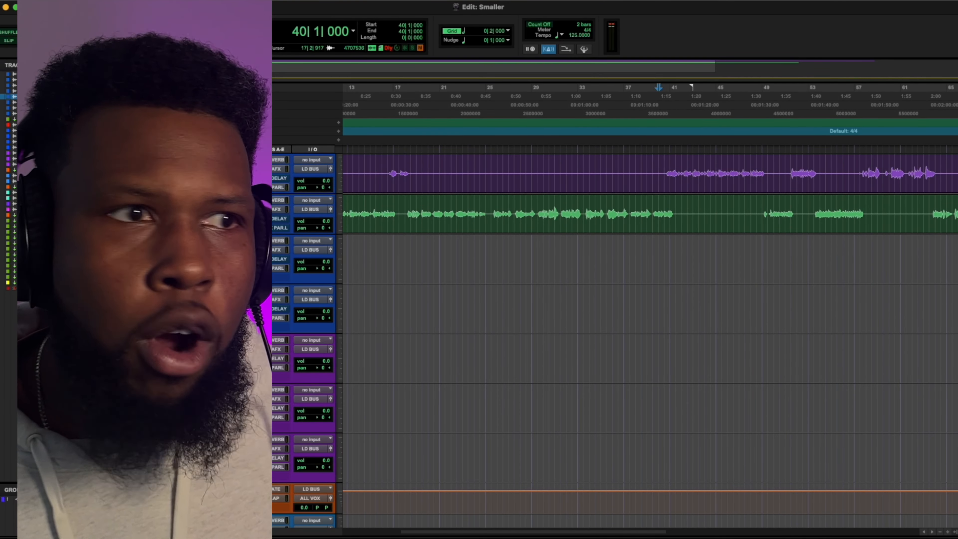
pyautogui.click(228, 489)
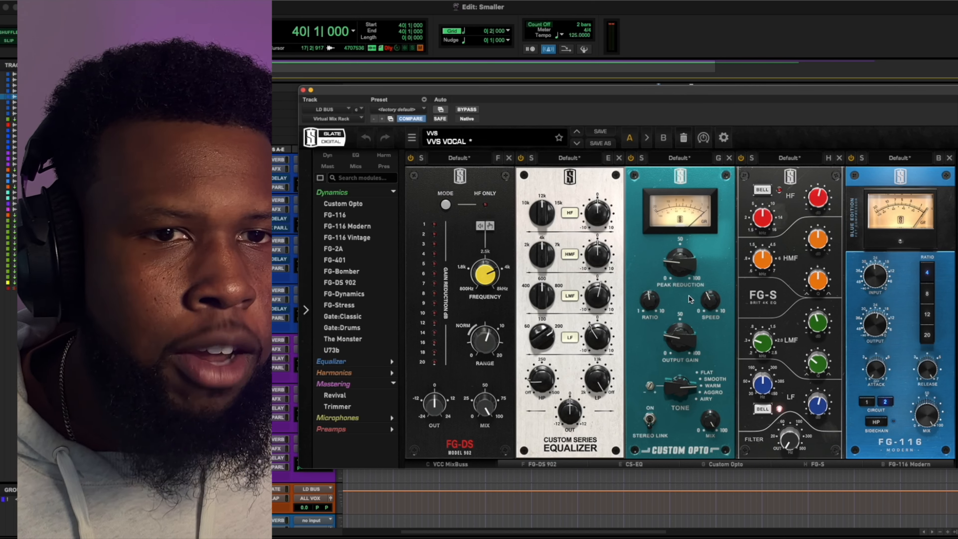
pyautogui.moveTo(695, 92); pyautogui.dragTo(575, 72)
pyautogui.click(756, 327)
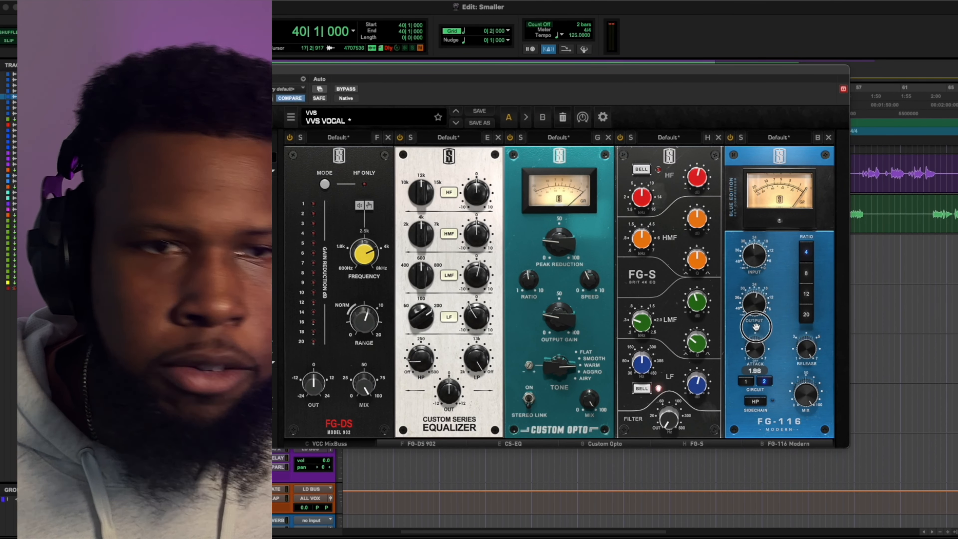
pyautogui.moveTo(754, 357); pyautogui.dragTo(752, 350)
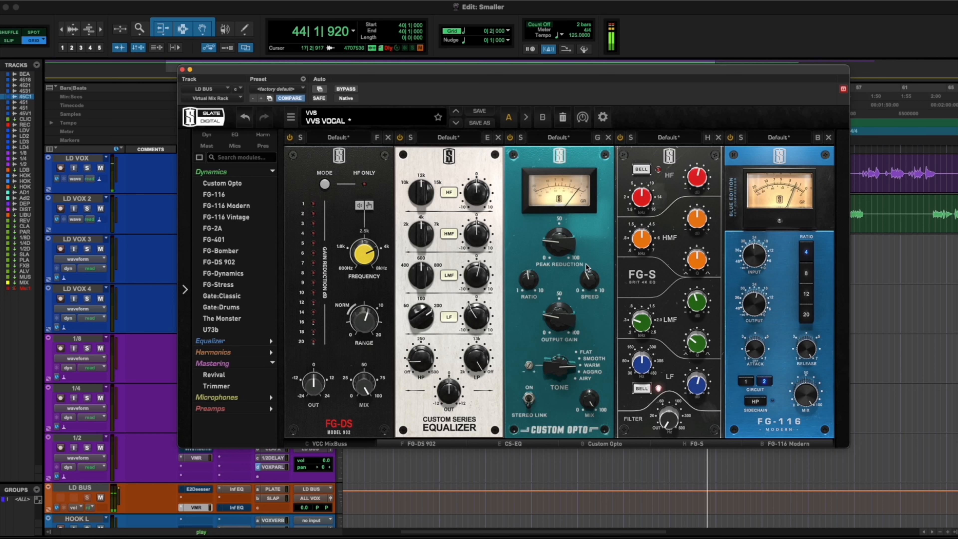
# Step: Adjust the Custom Opto compressor's speed while the vocals play, and set its ratio to 5.50
pyautogui.click(590, 284)
pyautogui.moveTo(590, 284); pyautogui.dragTo(588, 239)
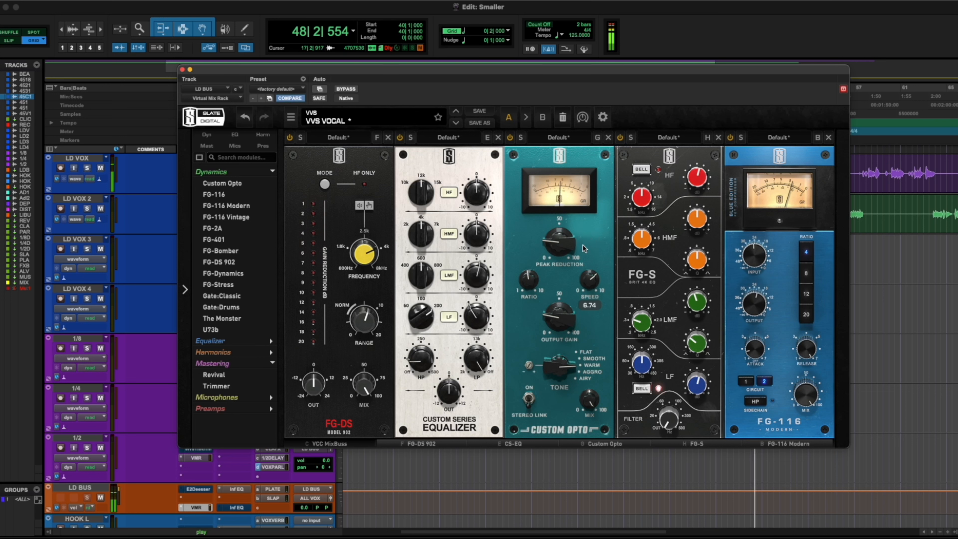
pyautogui.moveTo(585, 284)
pyautogui.mouseDown()
pyautogui.moveTo(587, 338)
pyautogui.moveTo(595, 276)
pyautogui.mouseUp()
pyautogui.click(529, 284)
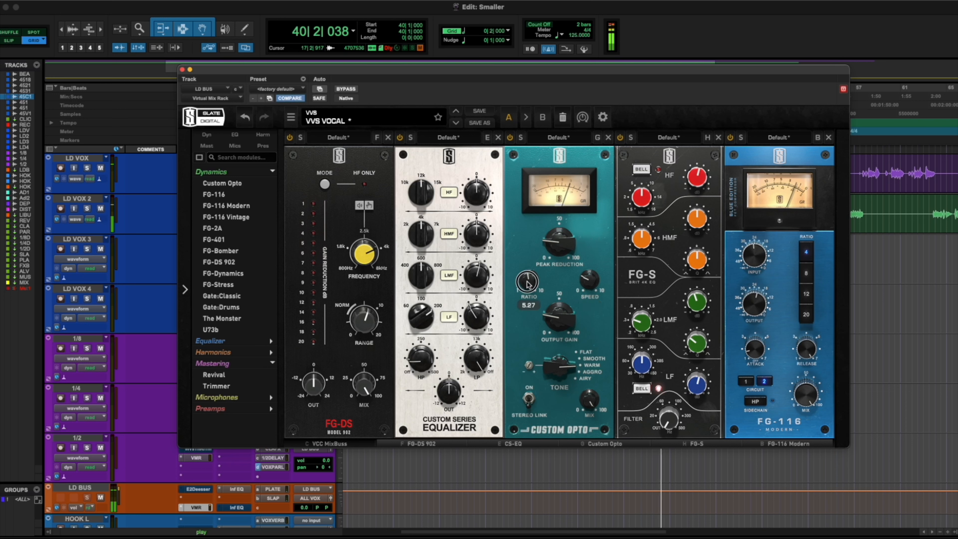
pyautogui.moveTo(528, 284); pyautogui.dragTo(528, 281)
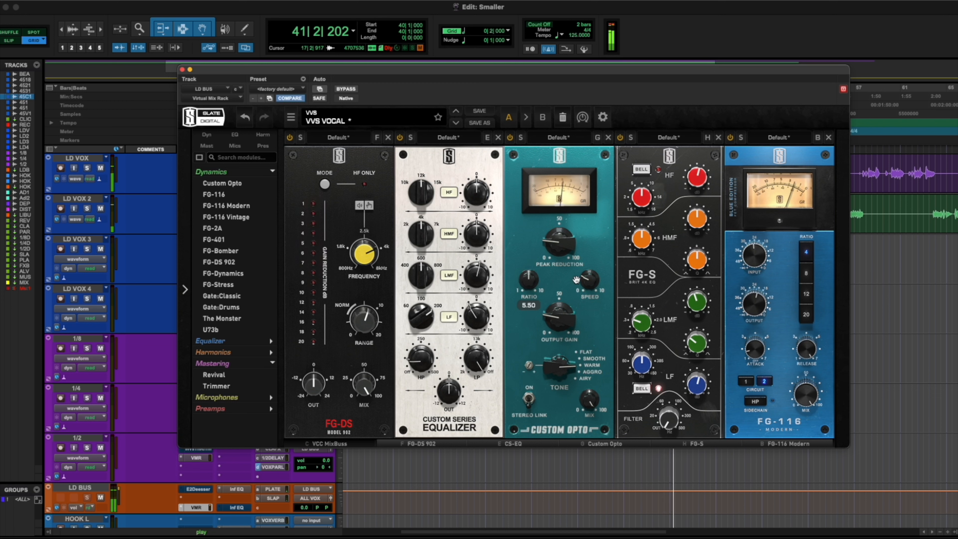